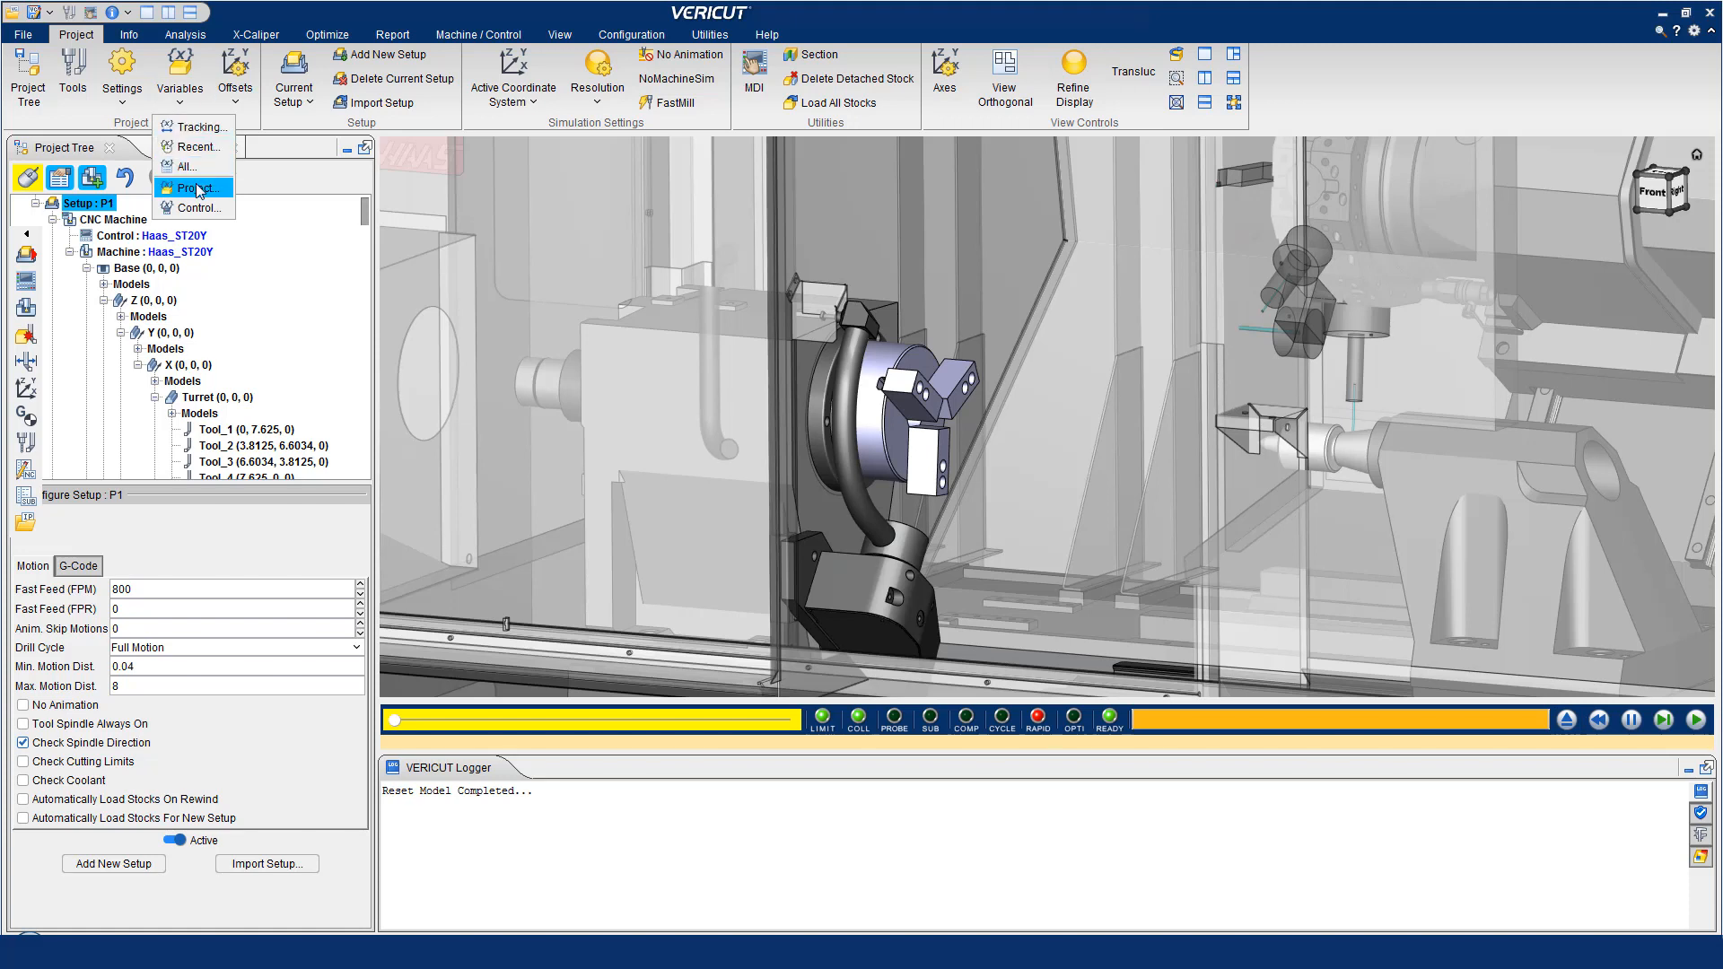
Set the initial value of the project variable CGT_PartHolding_Type to 2 and reset the model.
left_click(197, 188)
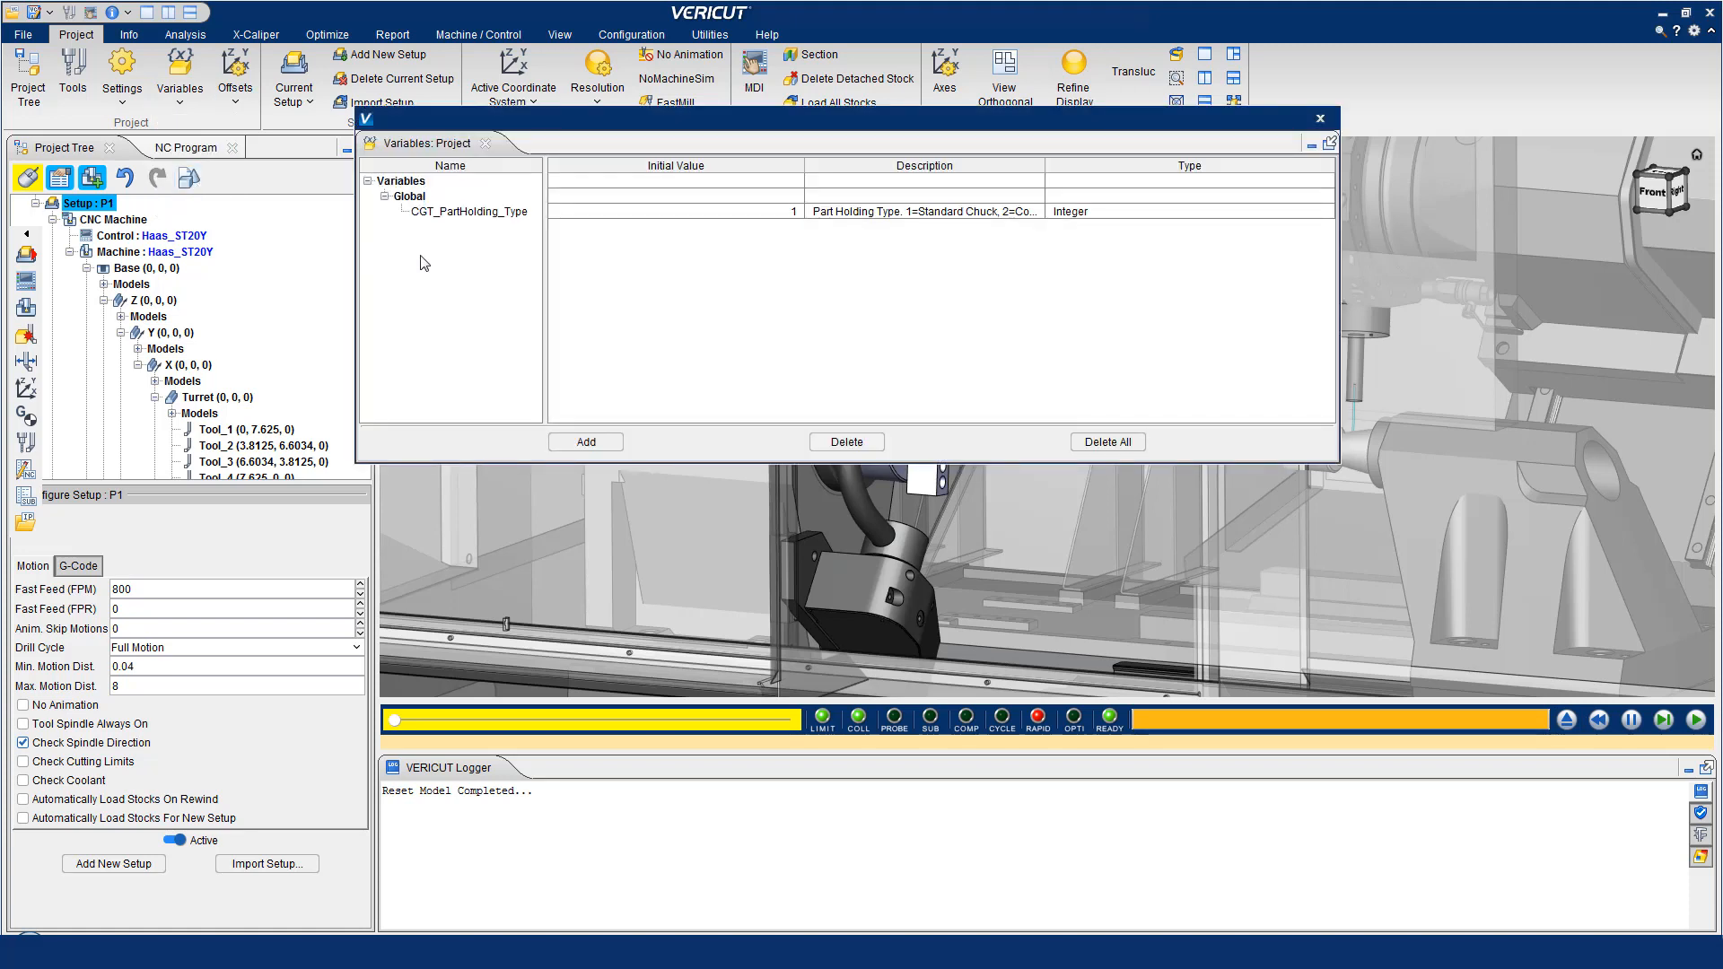
double_click(796, 212)
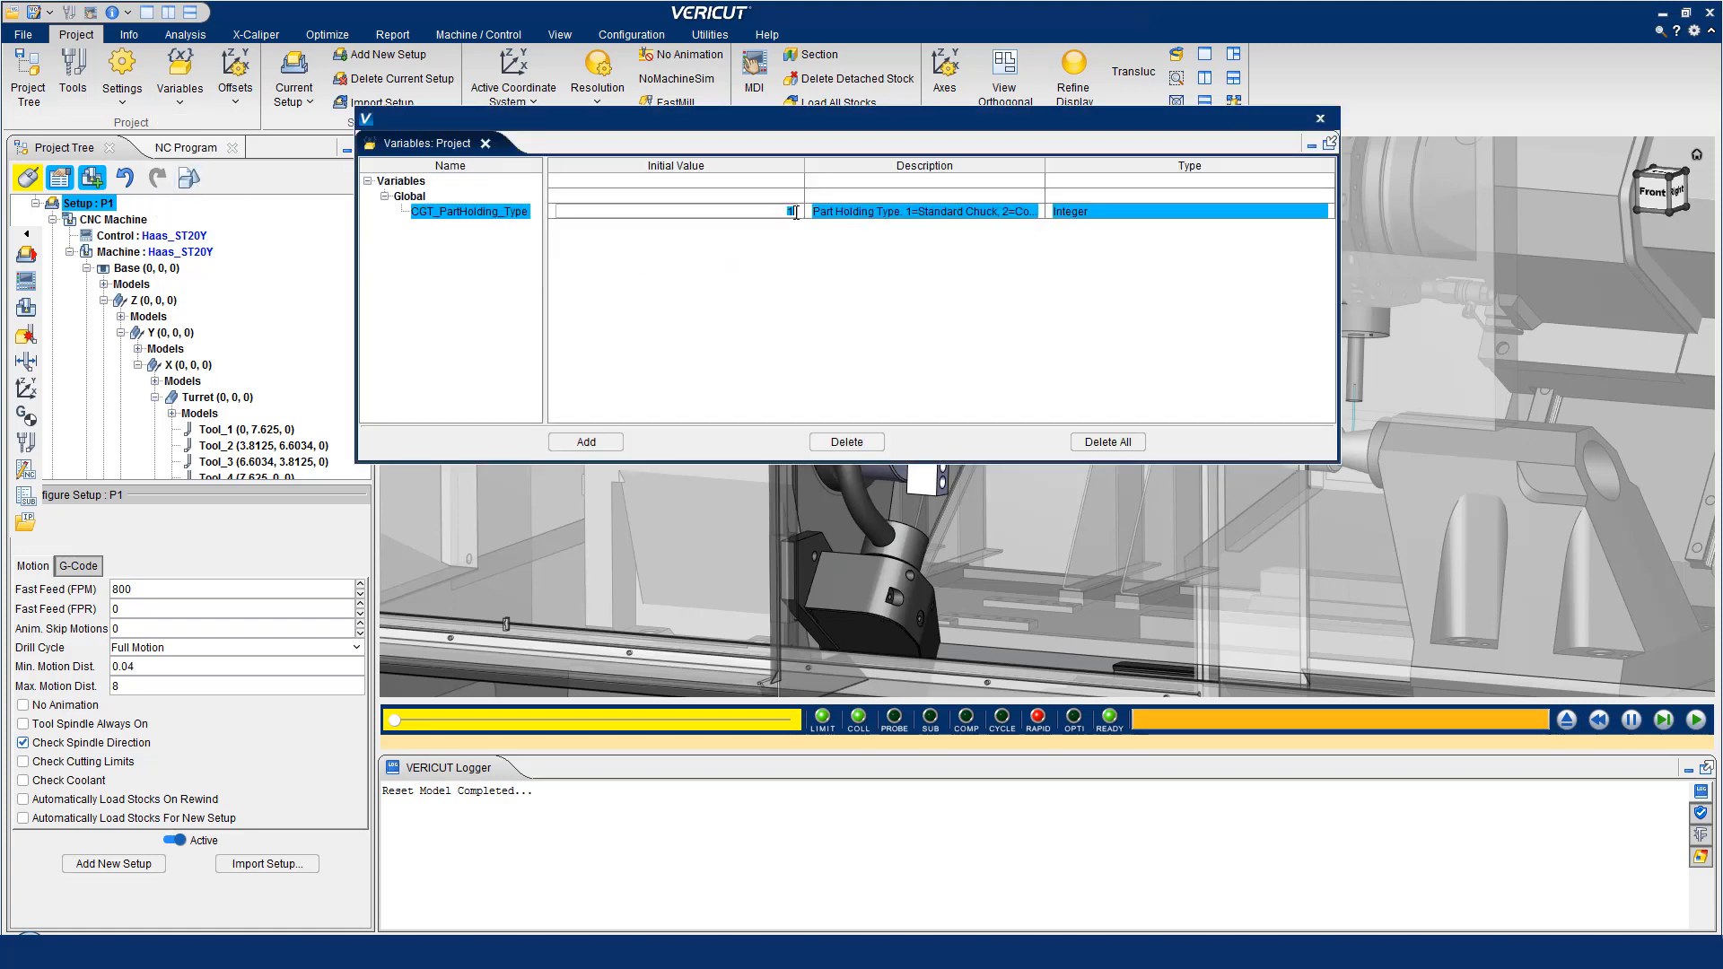
type("2")
key("Return")
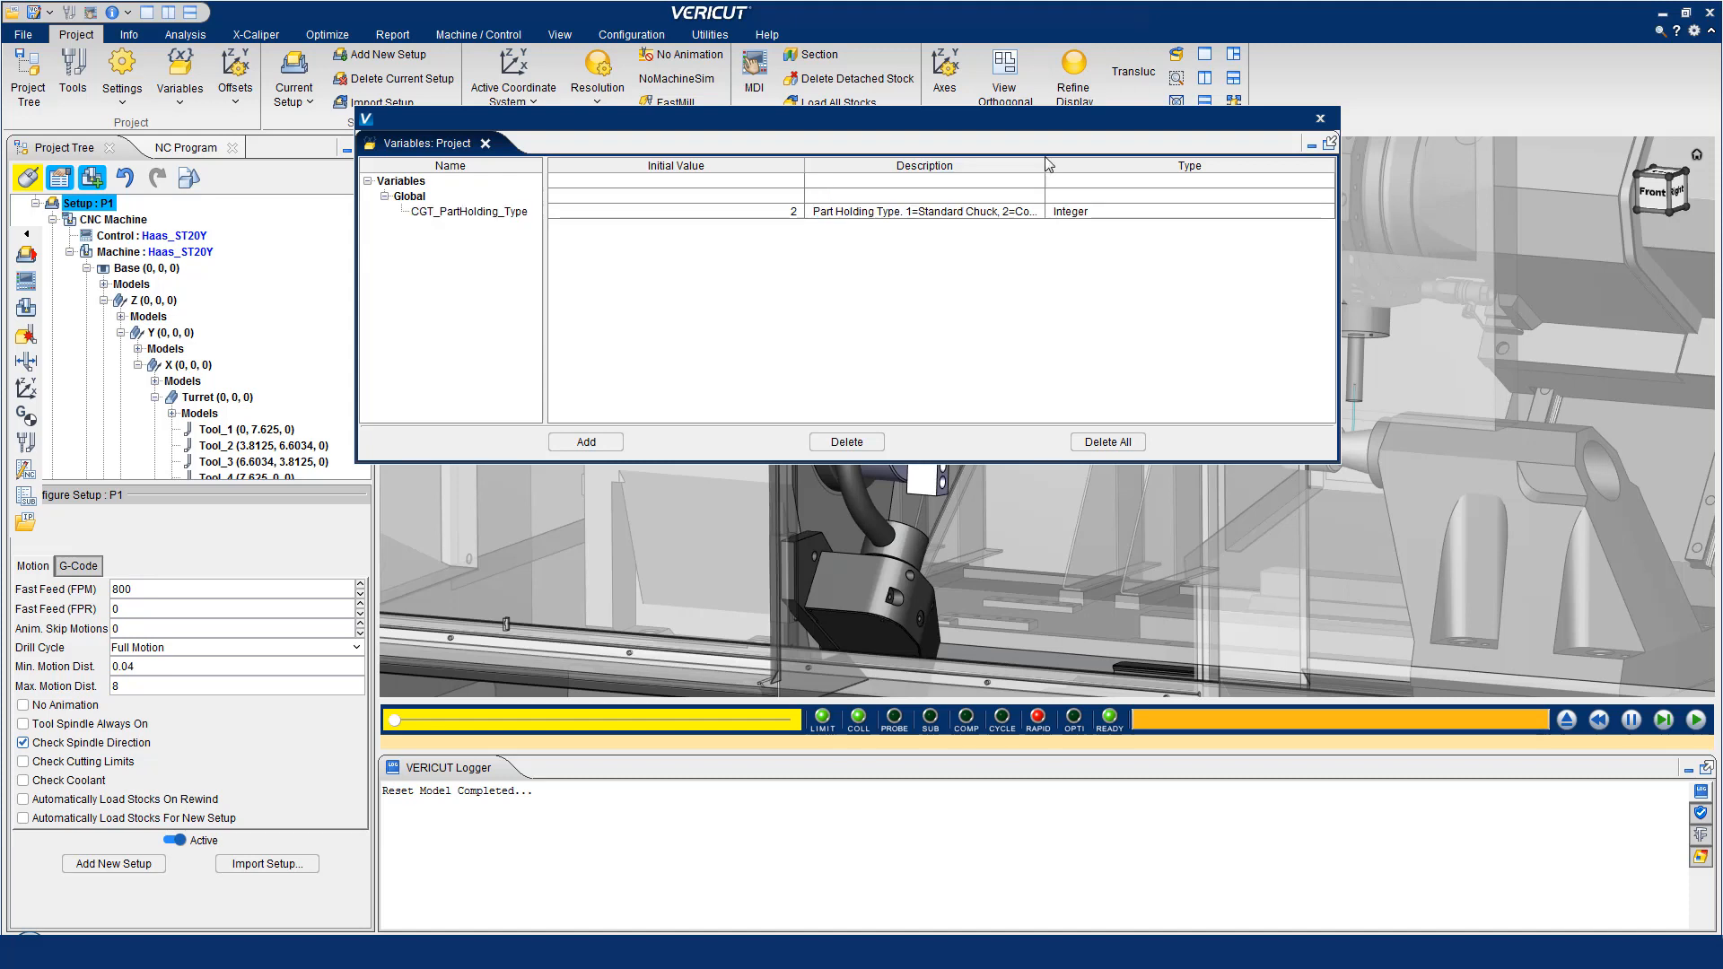
left_click(1320, 119)
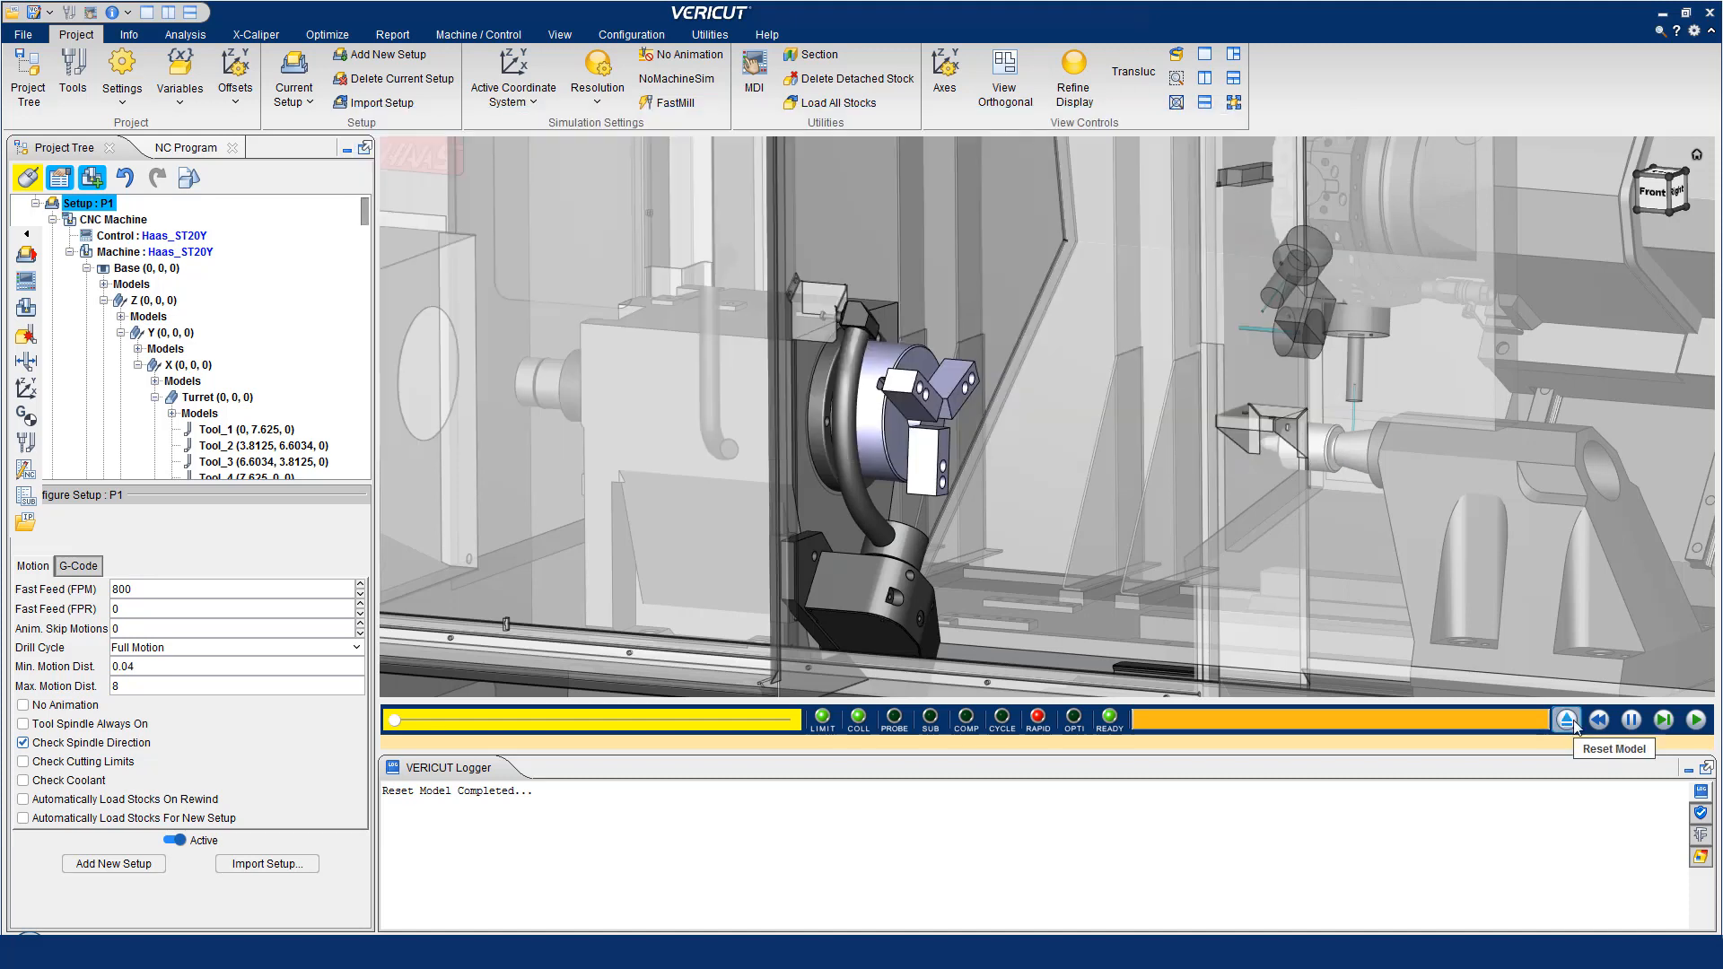
left_click(1570, 723)
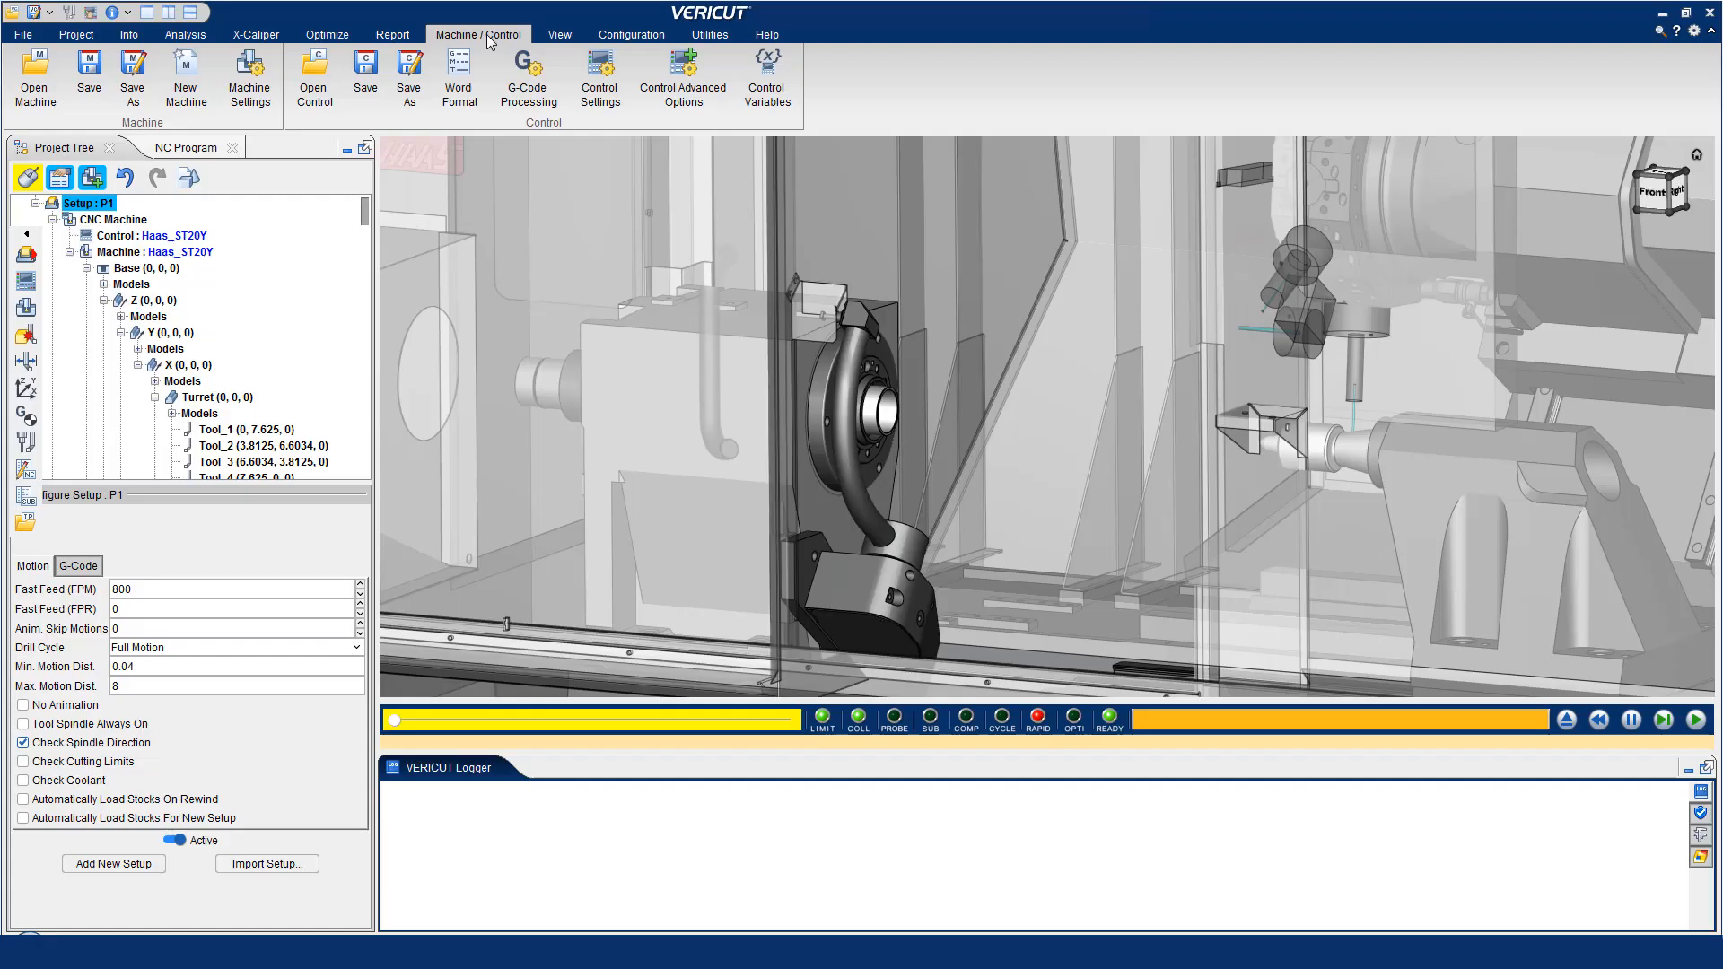
Add the word CGT_PARTHOLDING_TYPE to the control's Word Format table with type Special and subtype Variable Name.
left_click(459, 76)
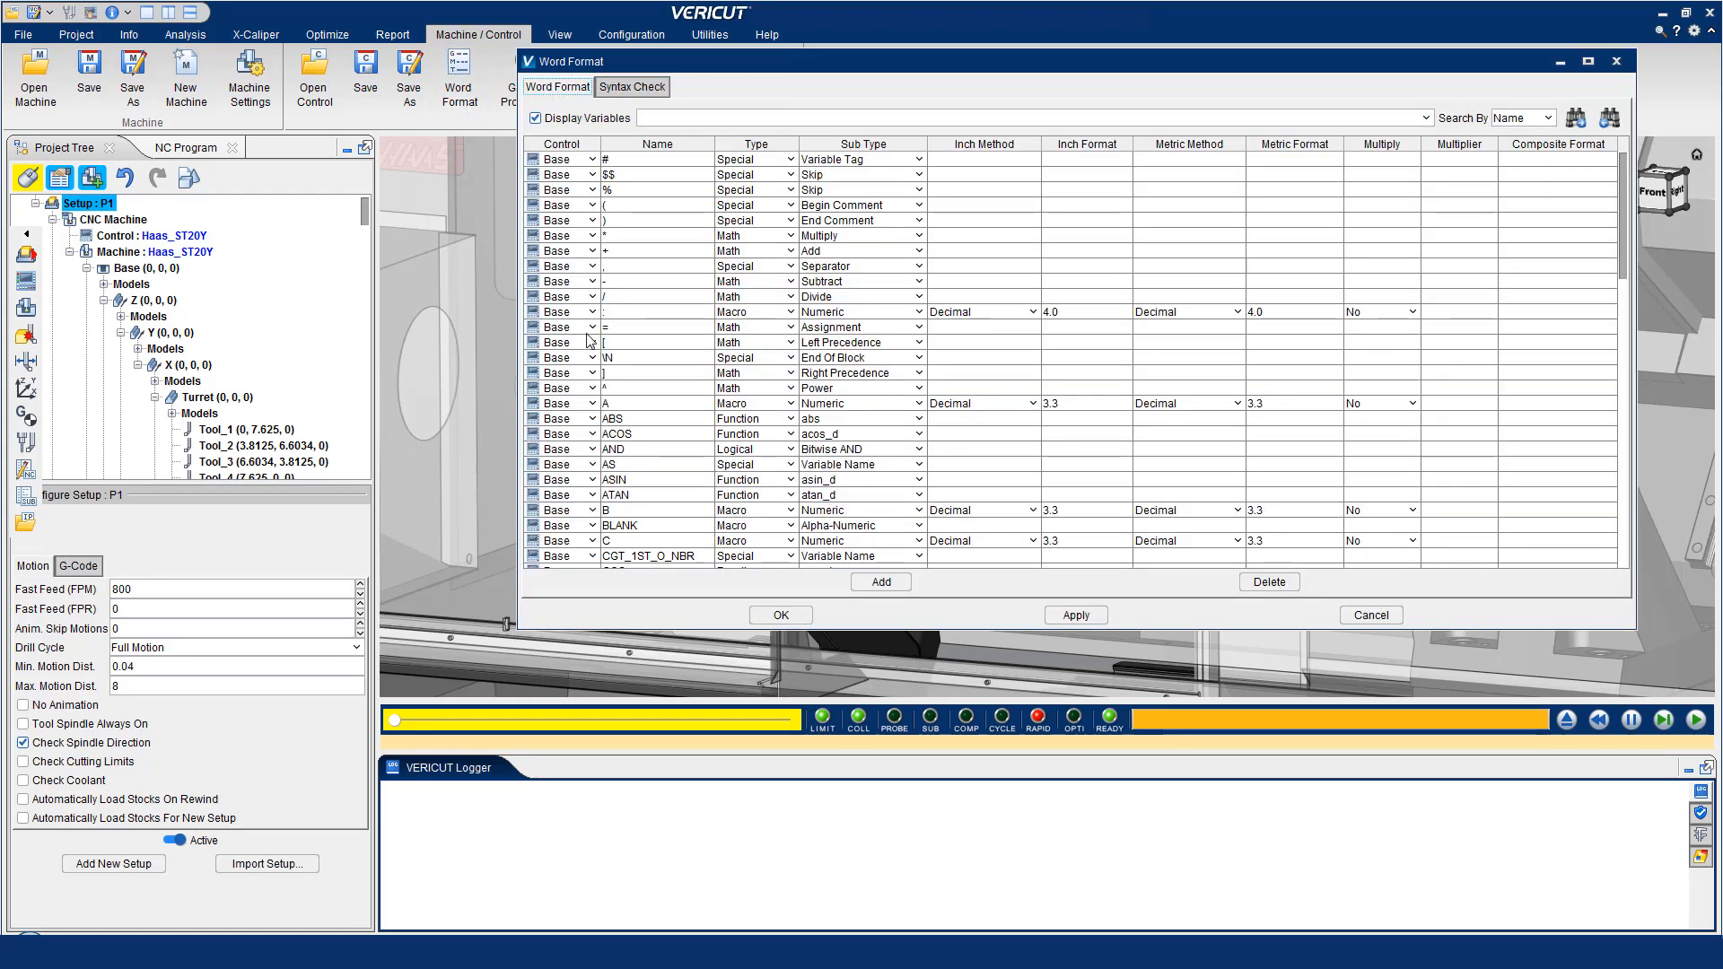
left_click(878, 583)
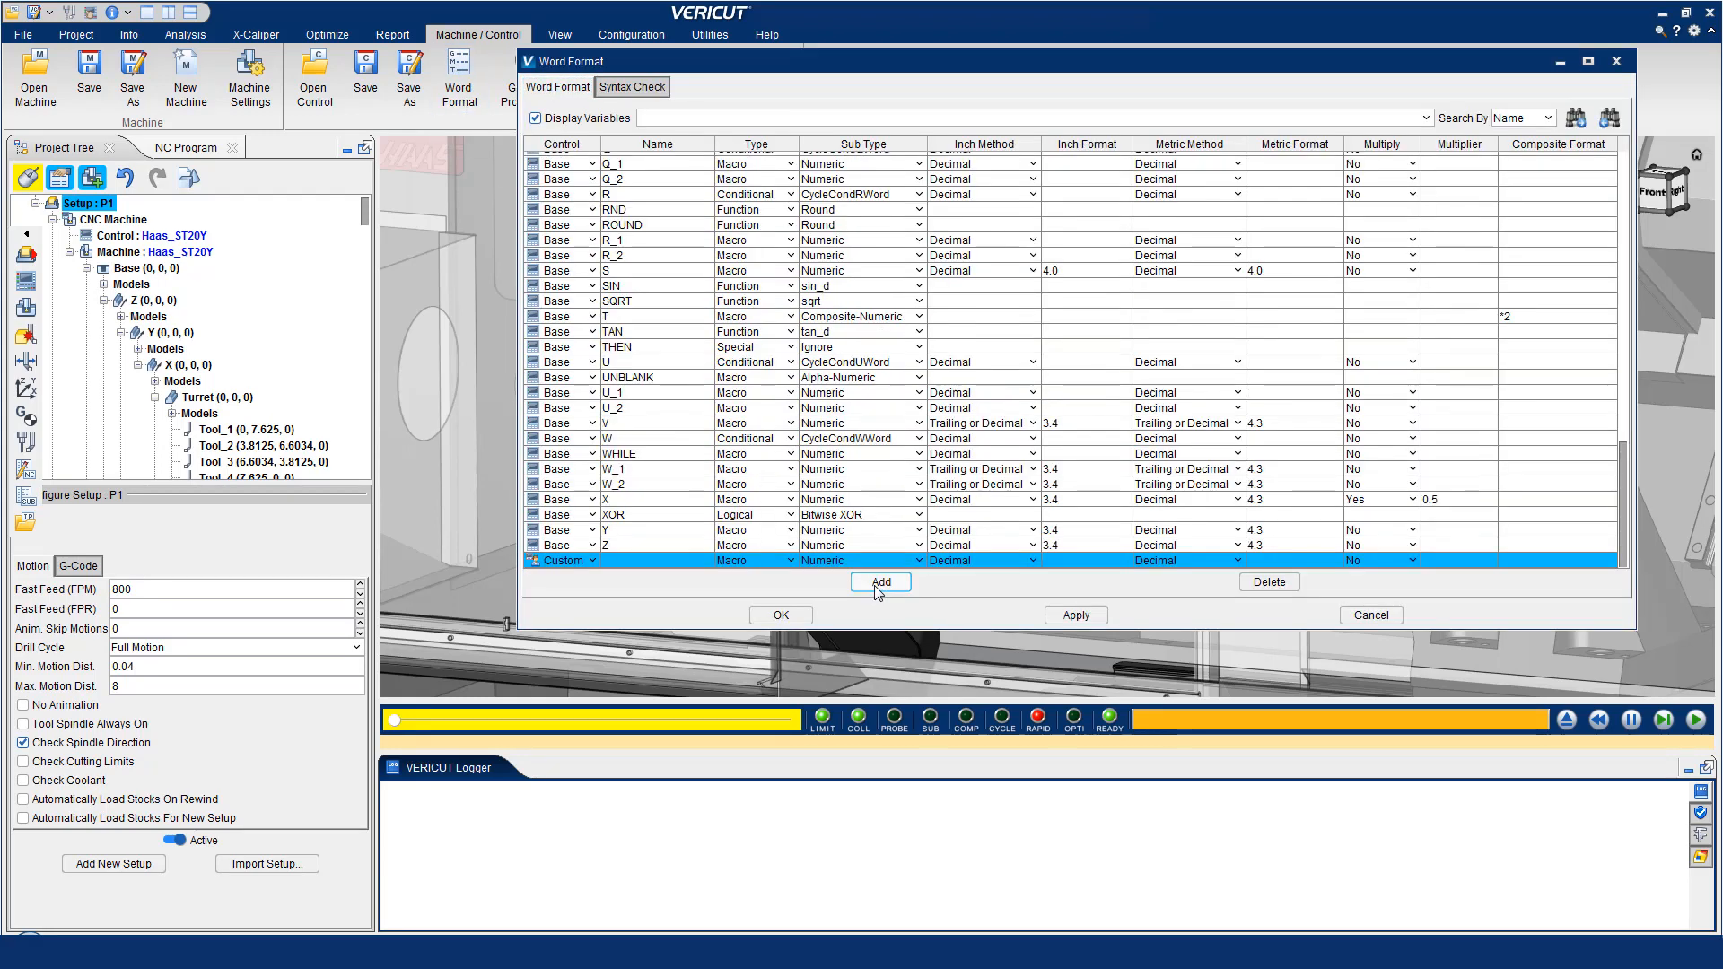
right_click(634, 562)
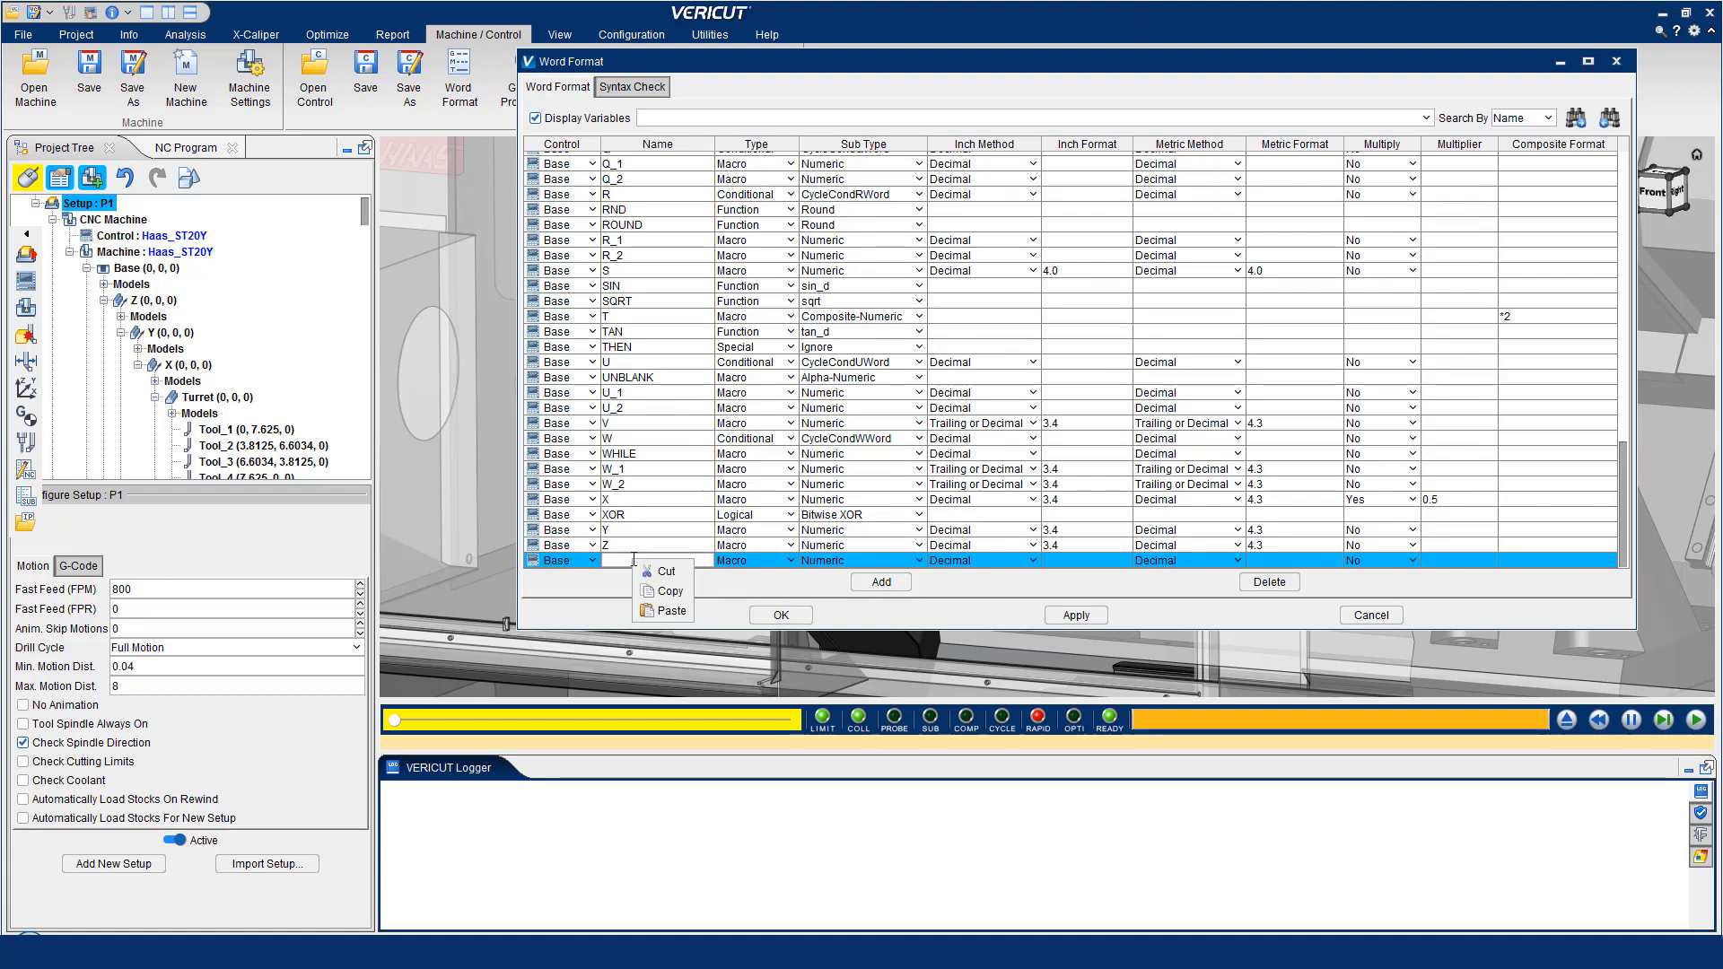
left_click(673, 612)
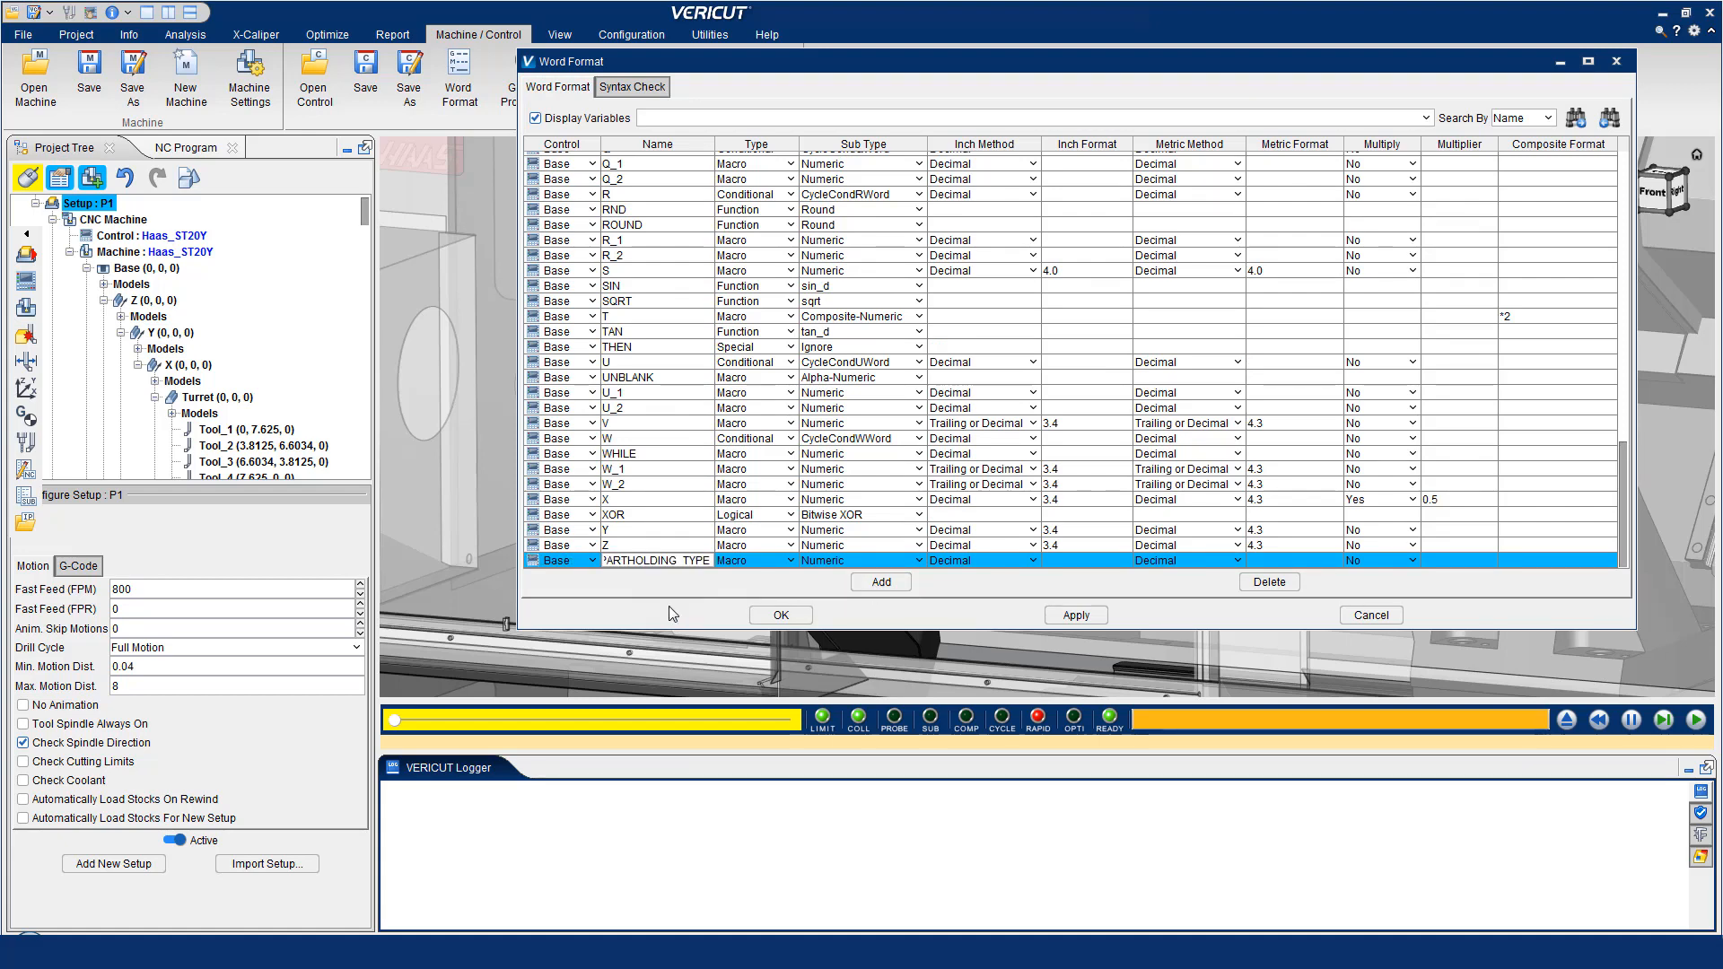
left_click(762, 561)
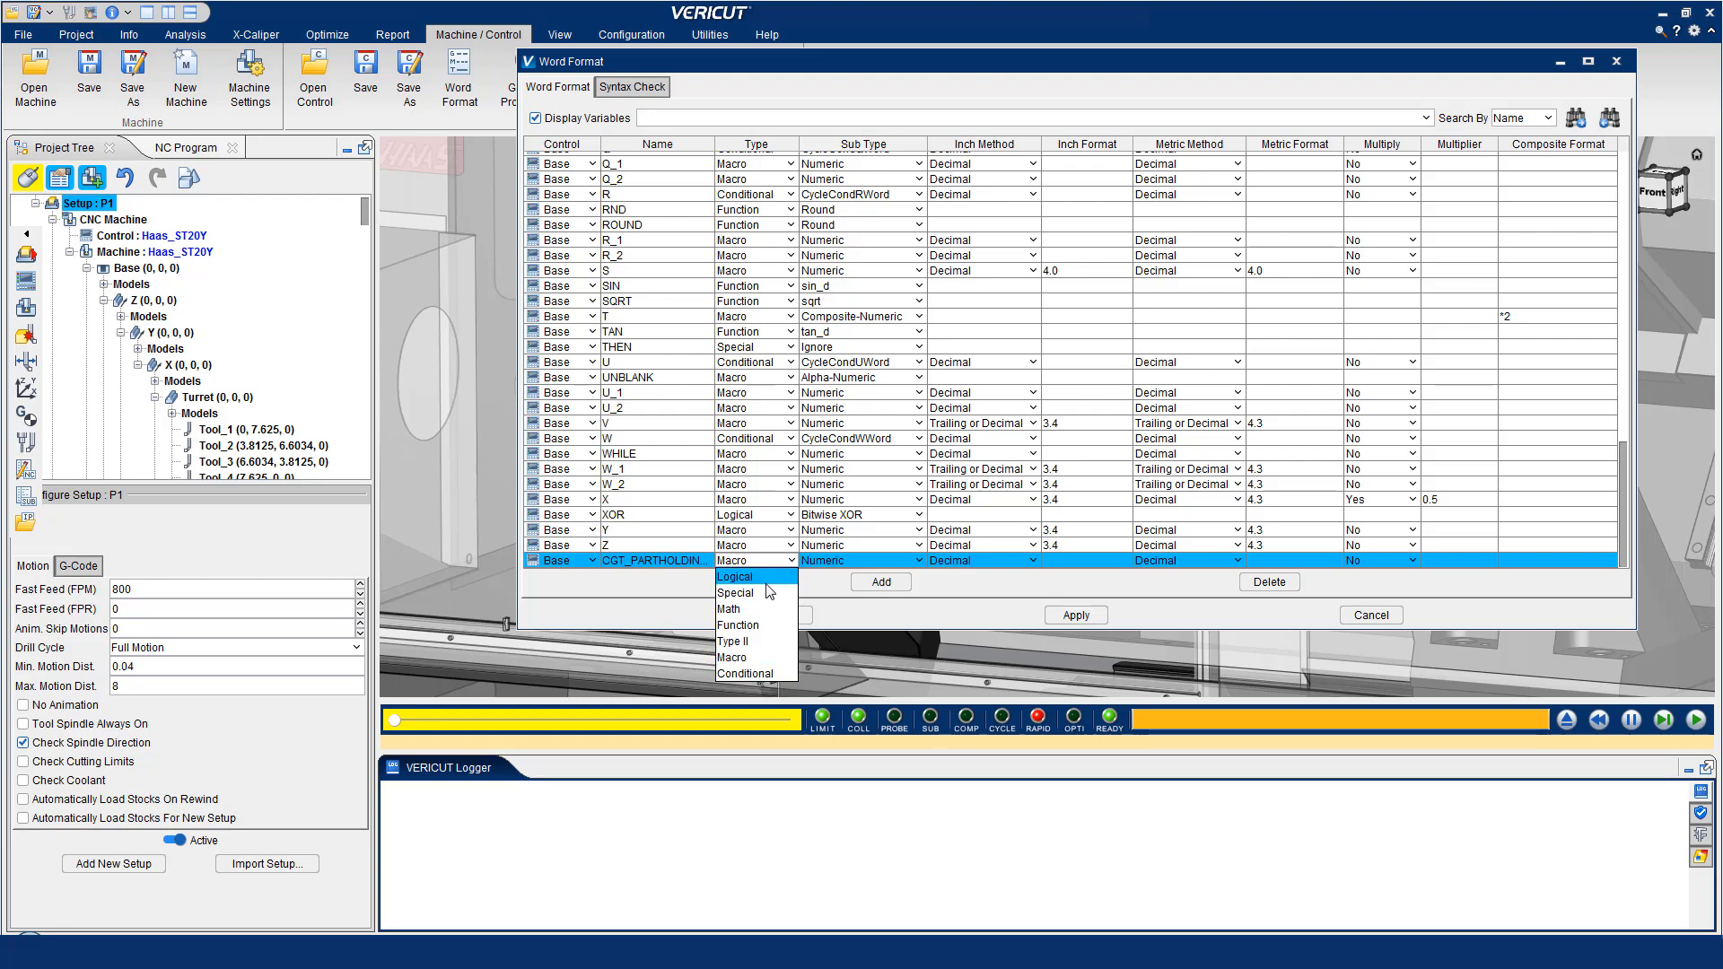
left_click(766, 592)
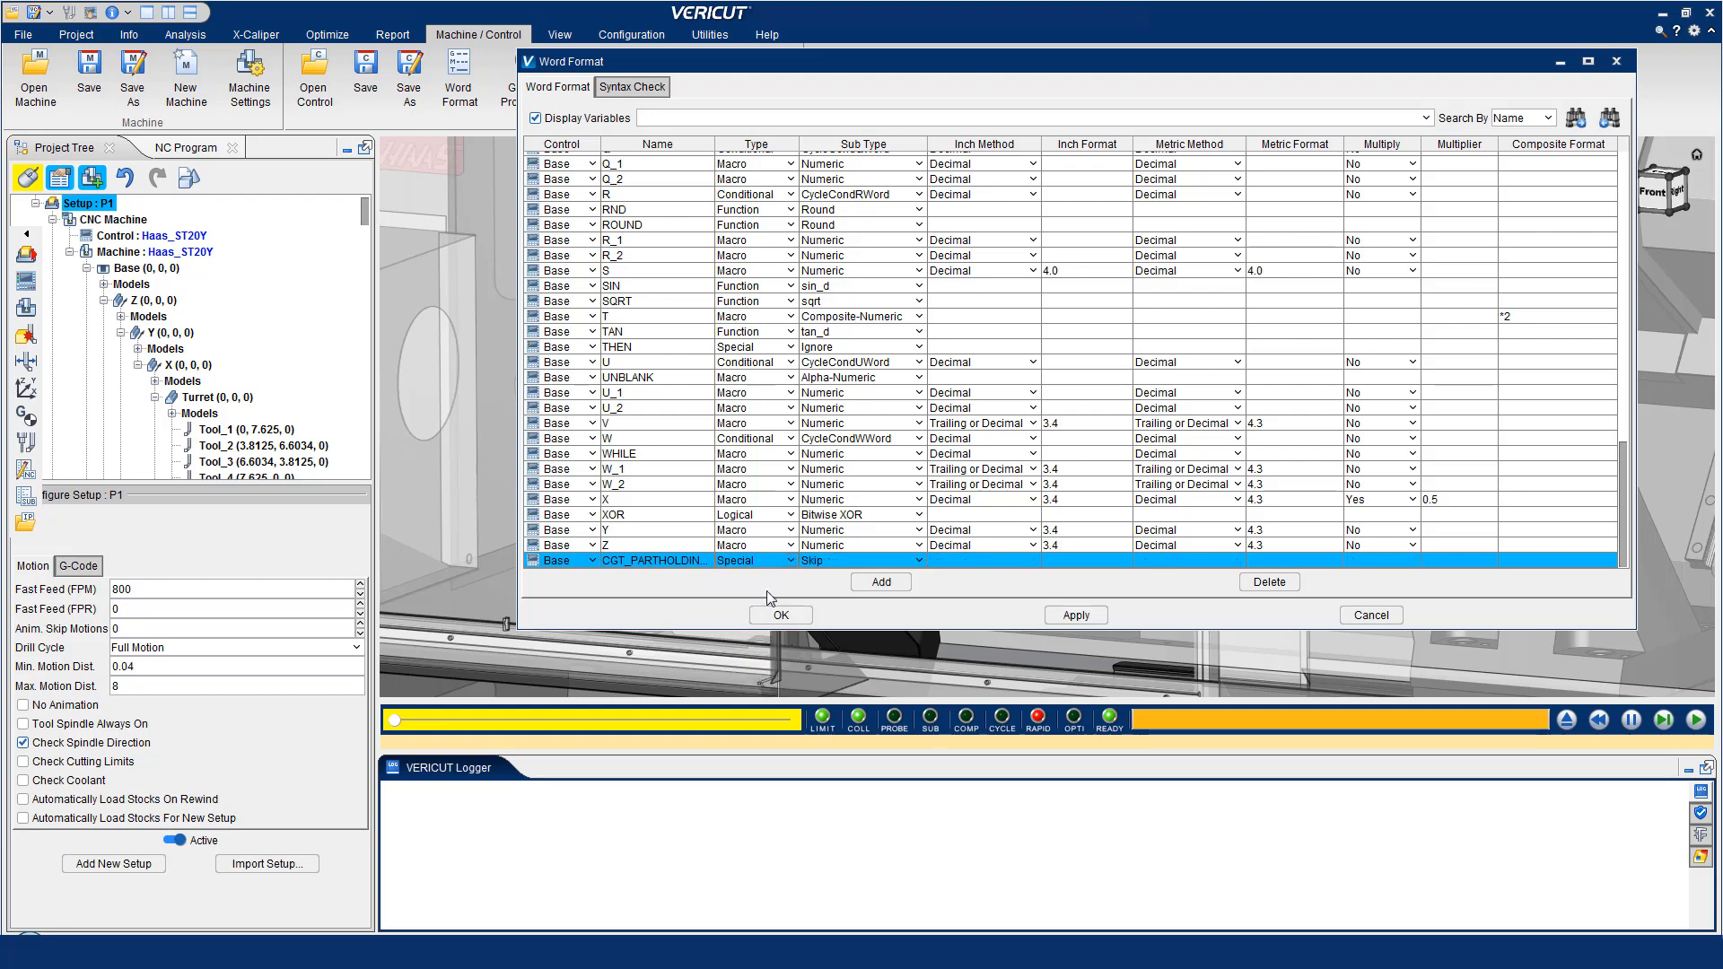
left_click(911, 561)
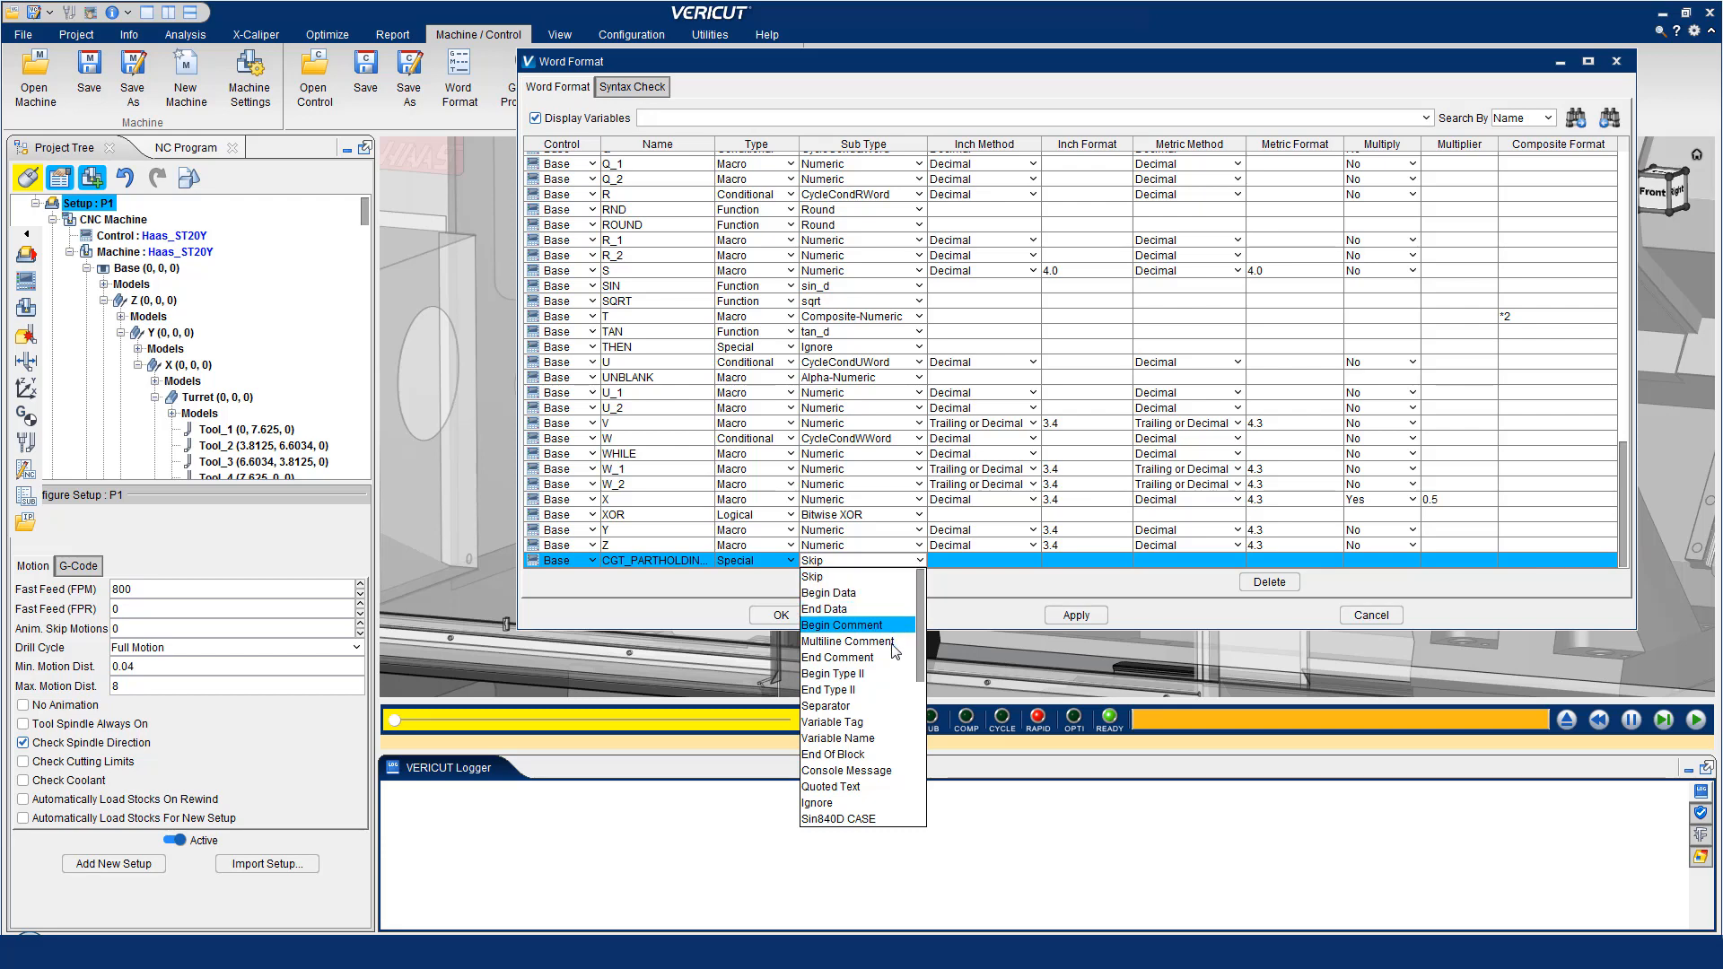
left_click(889, 738)
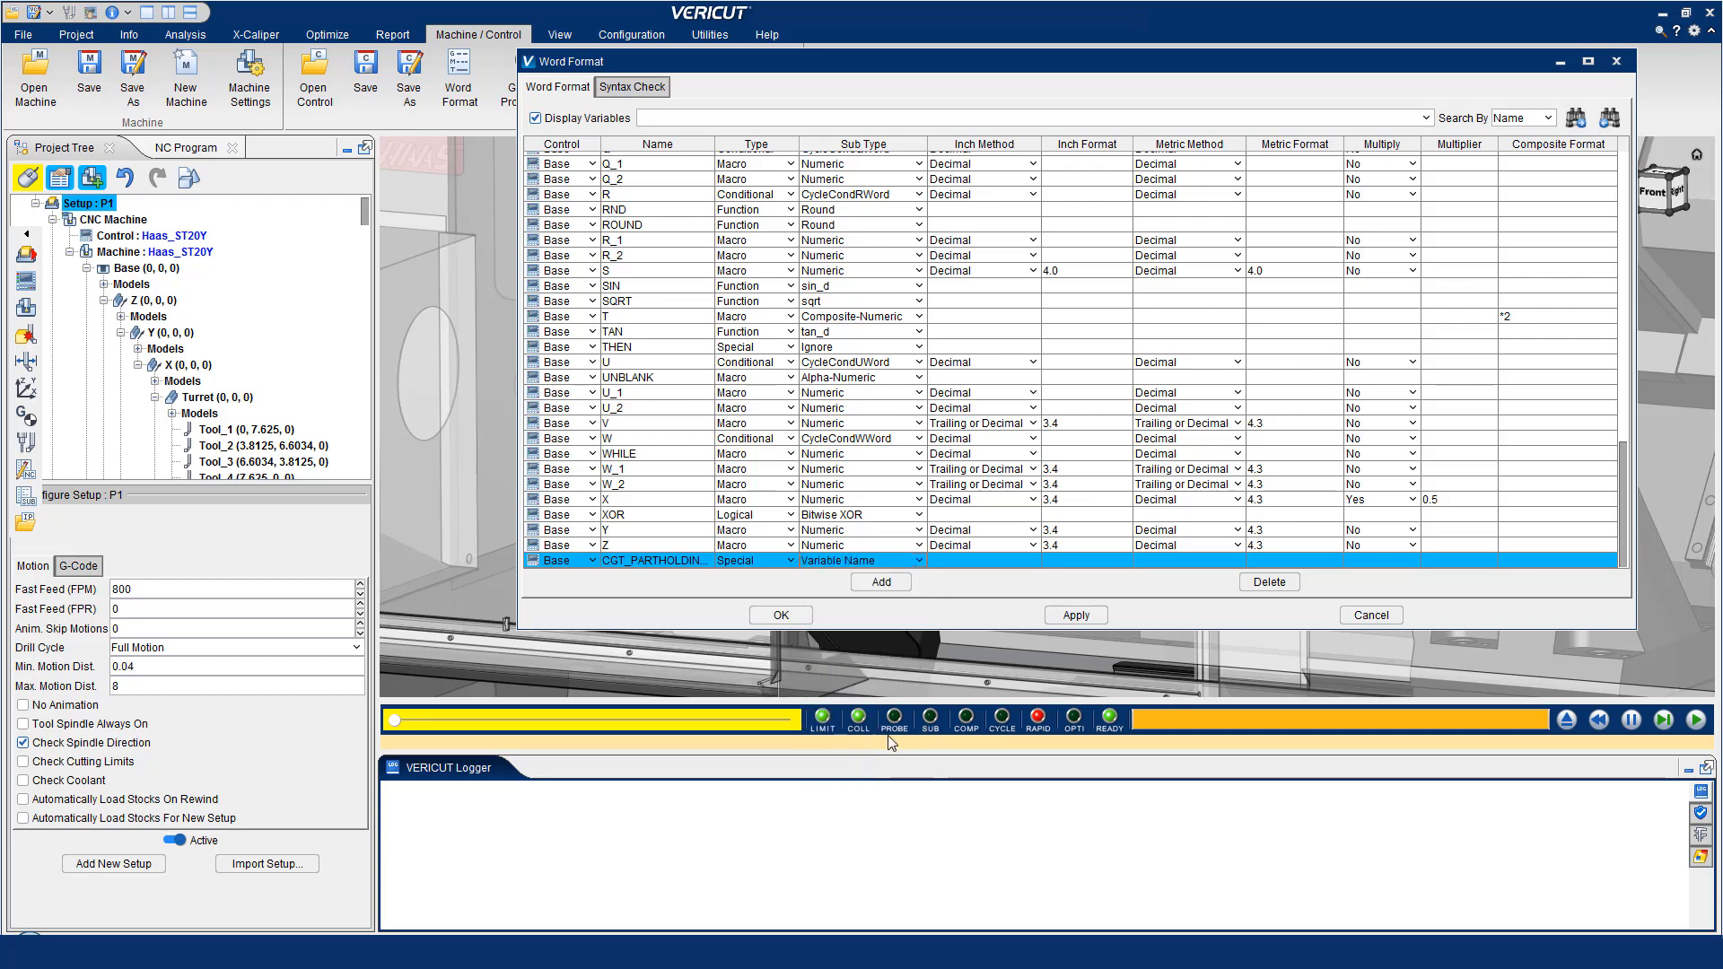
left_click(790, 616)
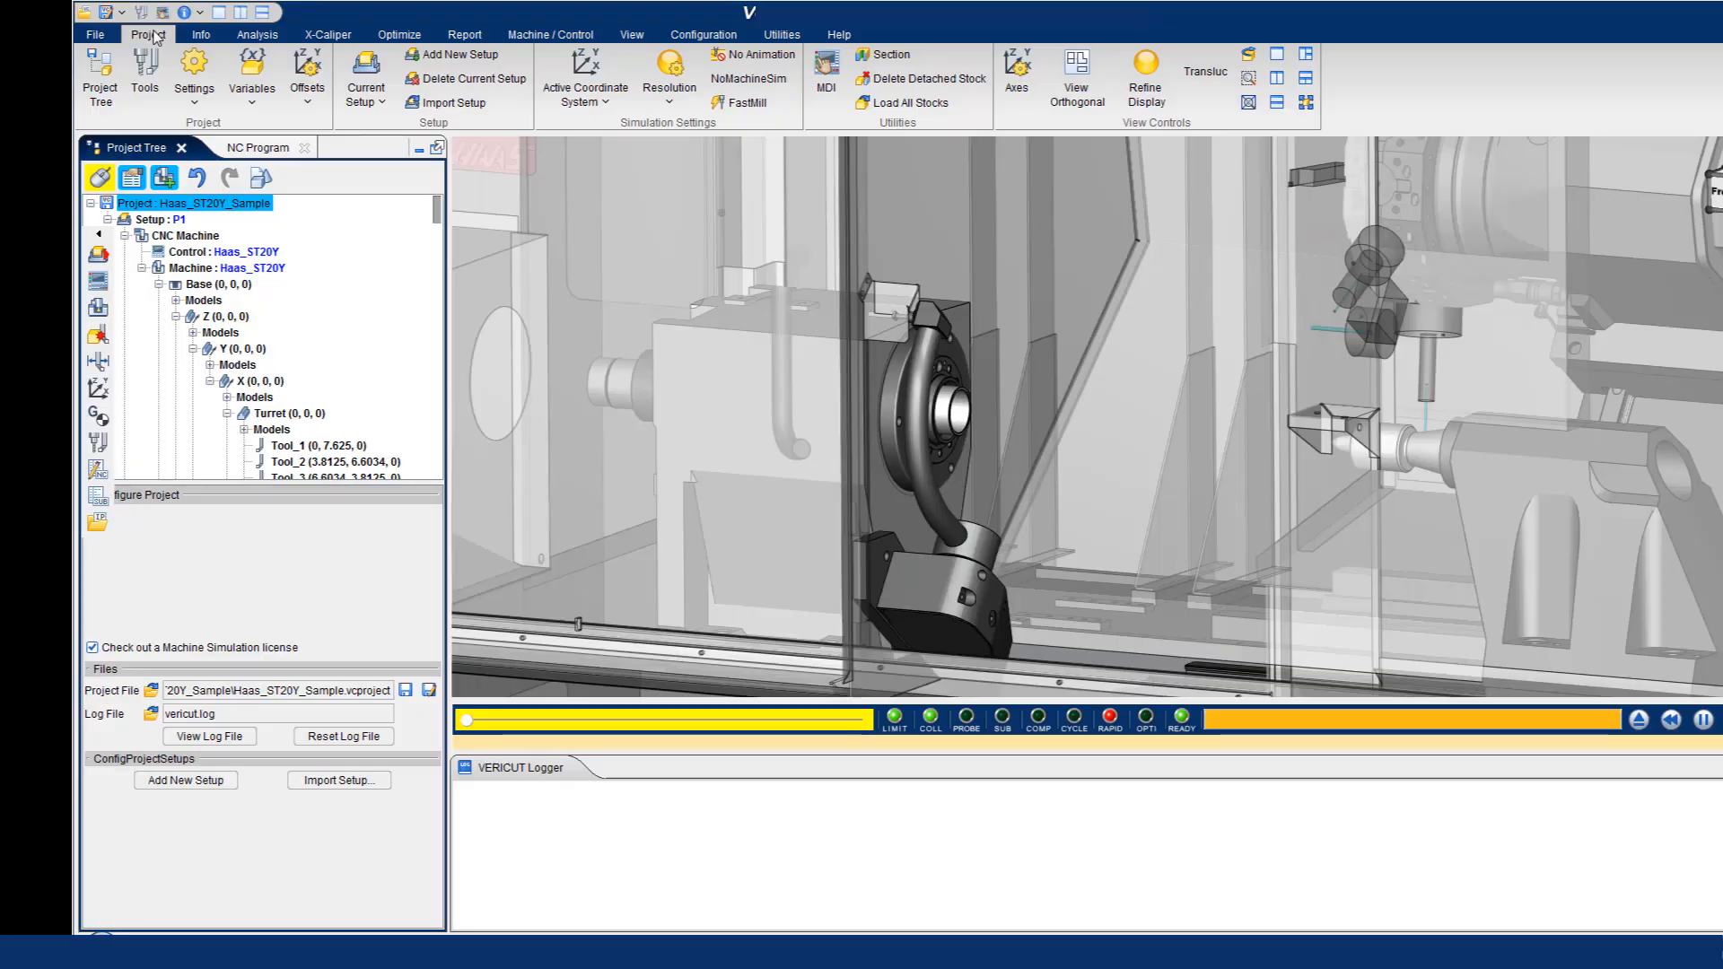
Start a new project variable named CGT_PARTHOLDING_TYPE with the description "Part Holding Type. 1=Standard Chuck, 2=Collet Chuck".
left_click(256, 106)
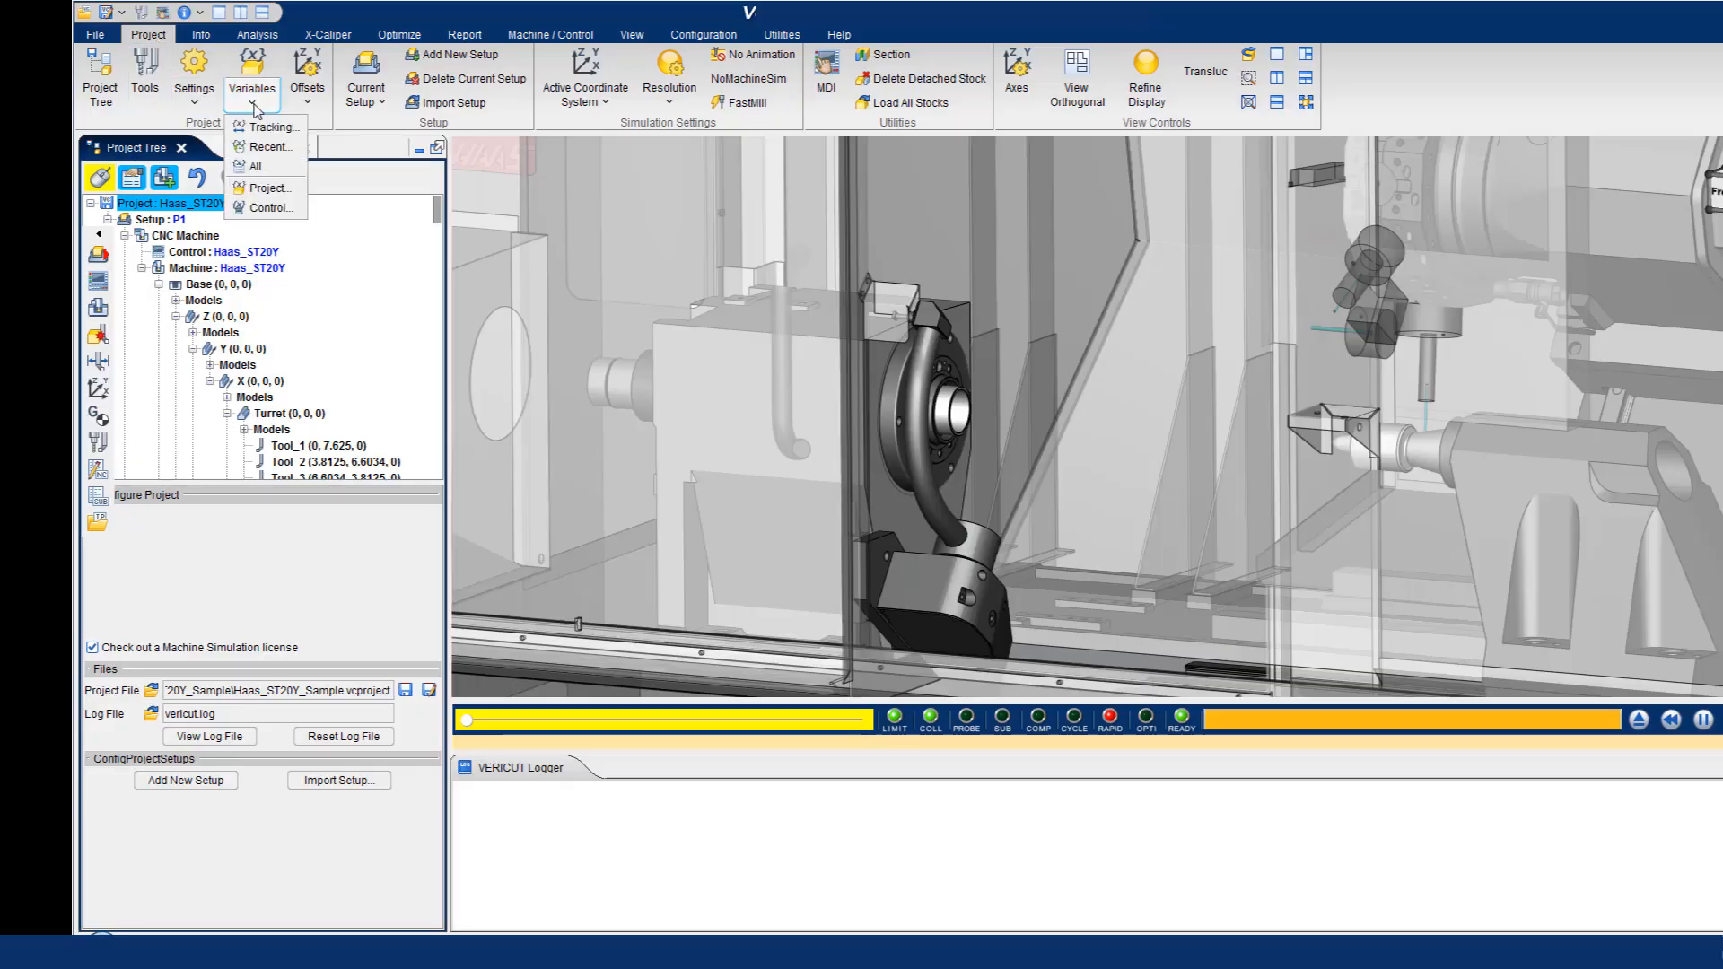
left_click(289, 193)
left_click(645, 444)
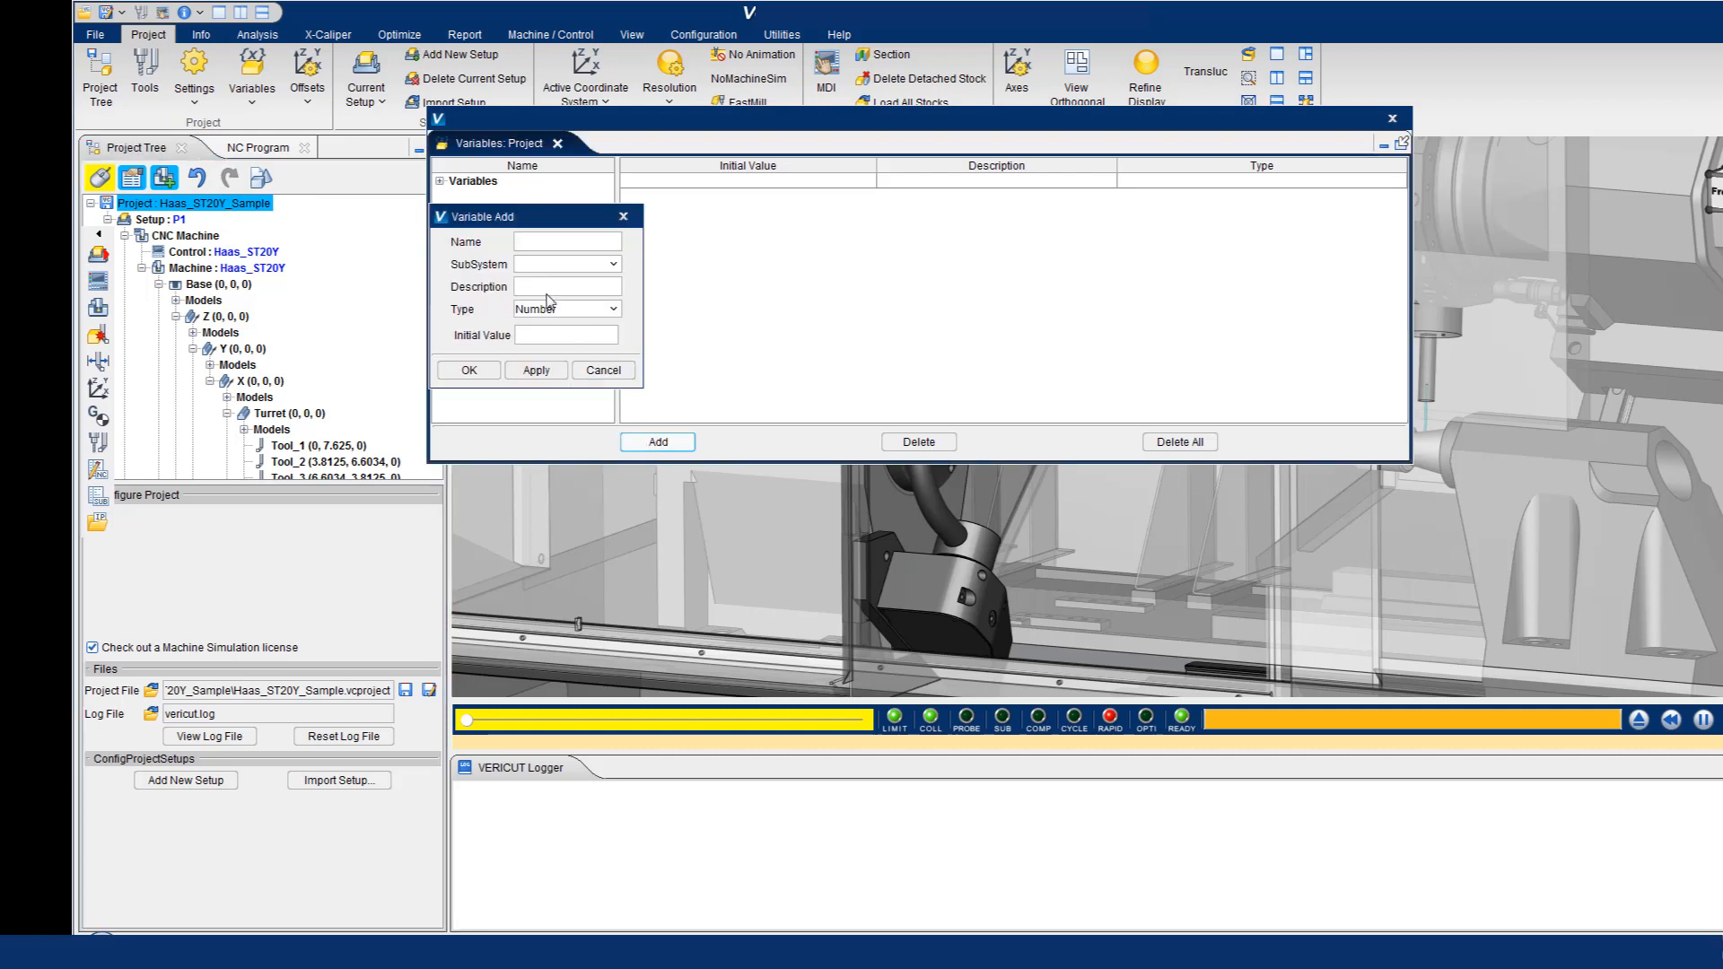
right_click(535, 242)
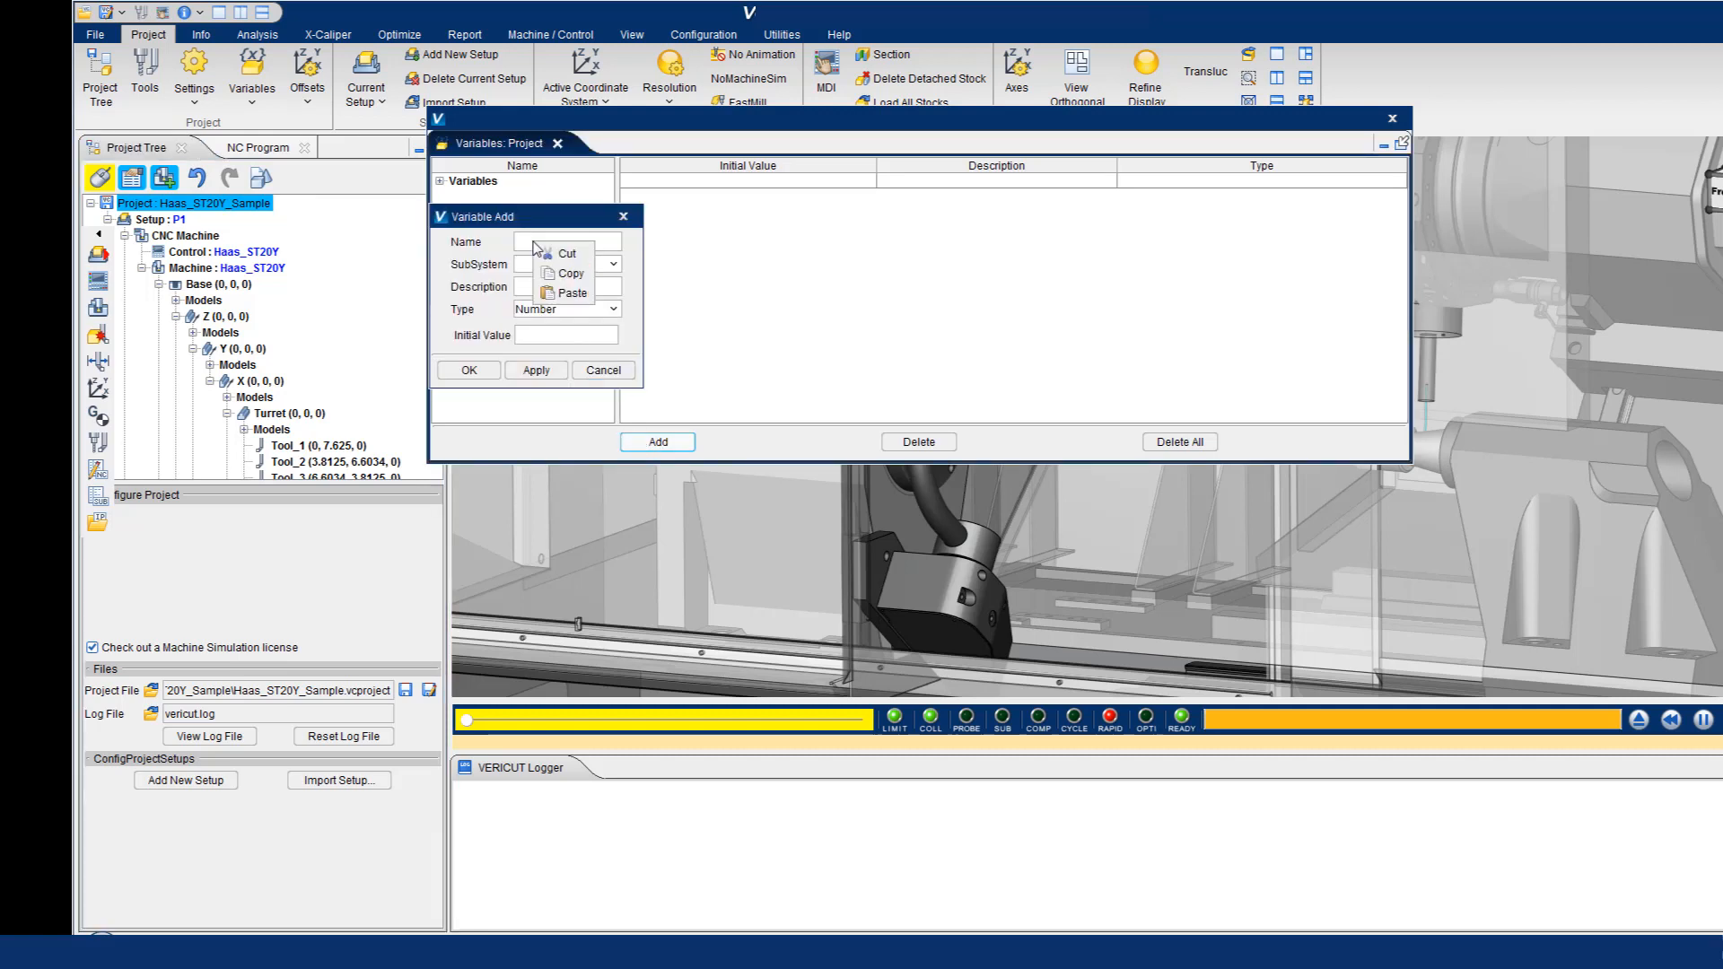
left_click(571, 293)
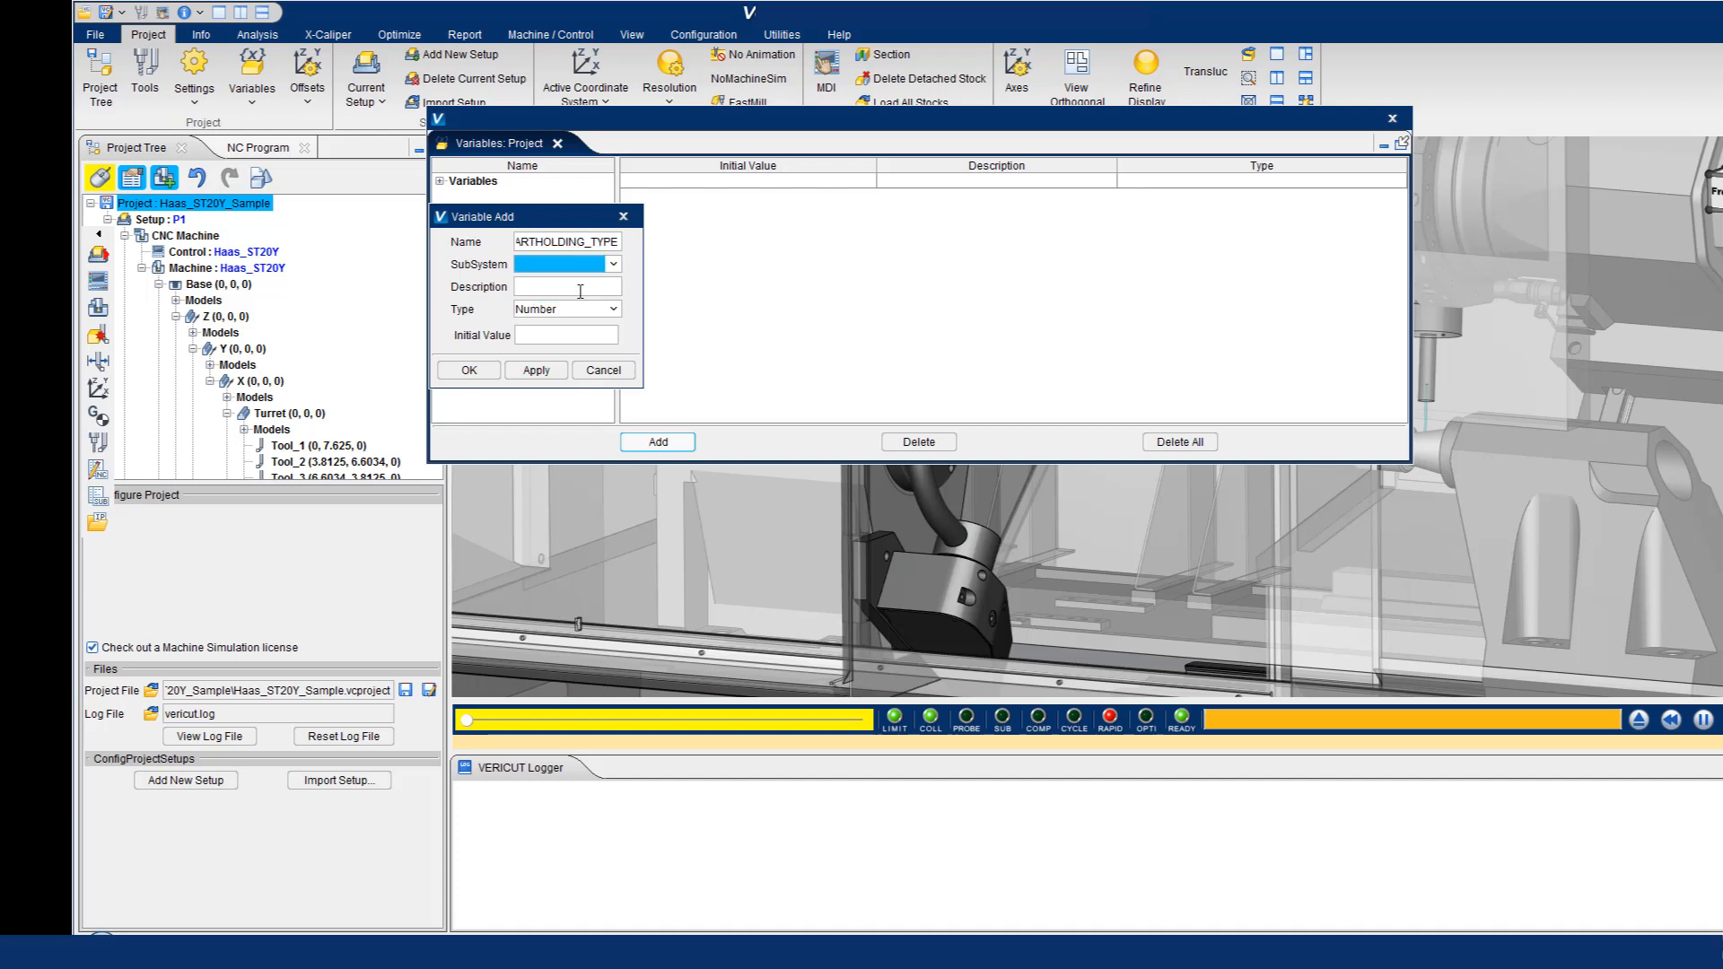
left_click(520, 287)
right_click(520, 287)
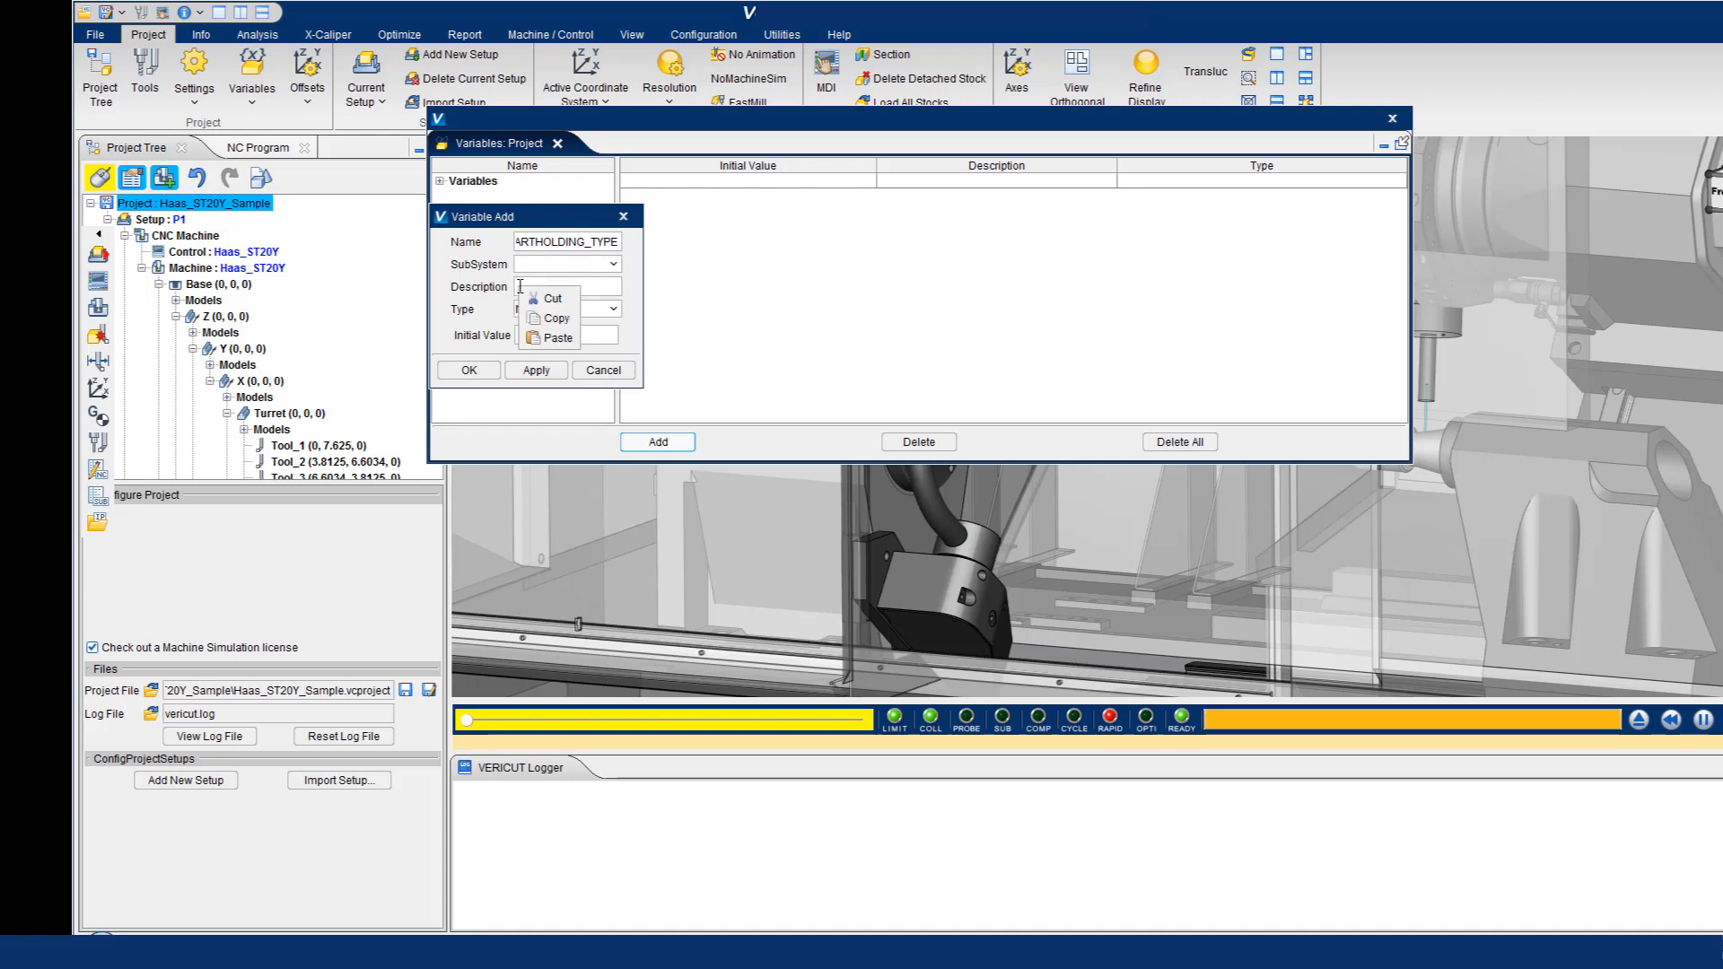
left_click(560, 338)
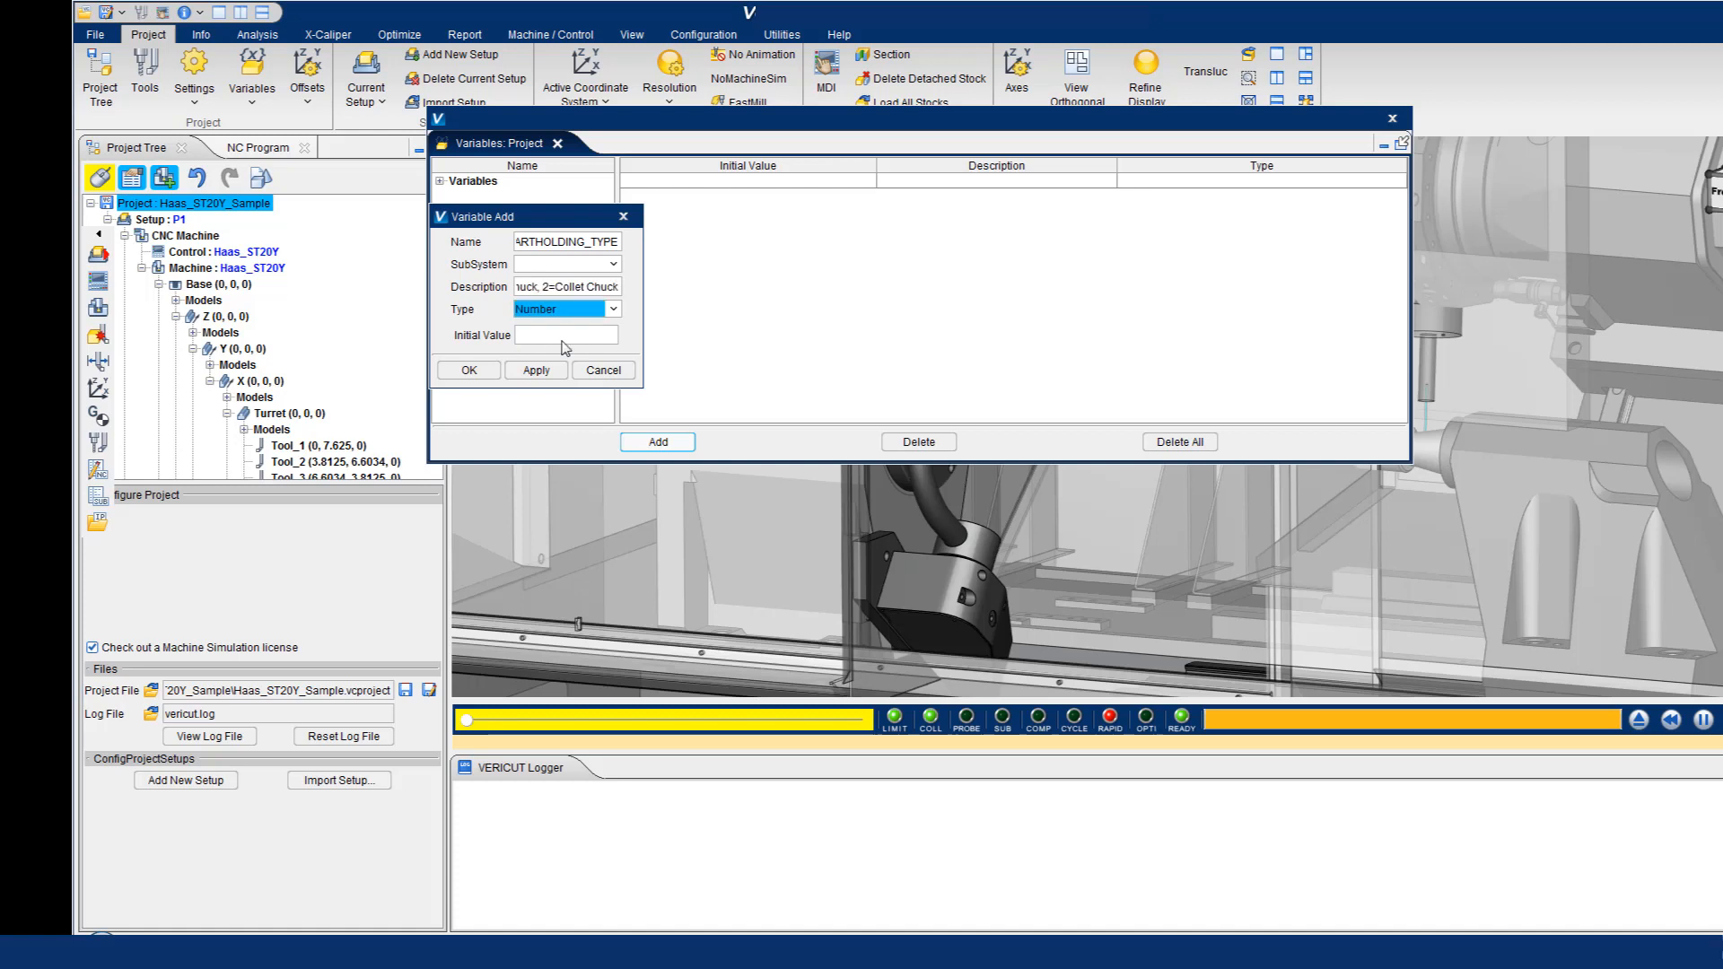
Make the new project variable an Integer with initial value 1 and add it.
left_click(613, 308)
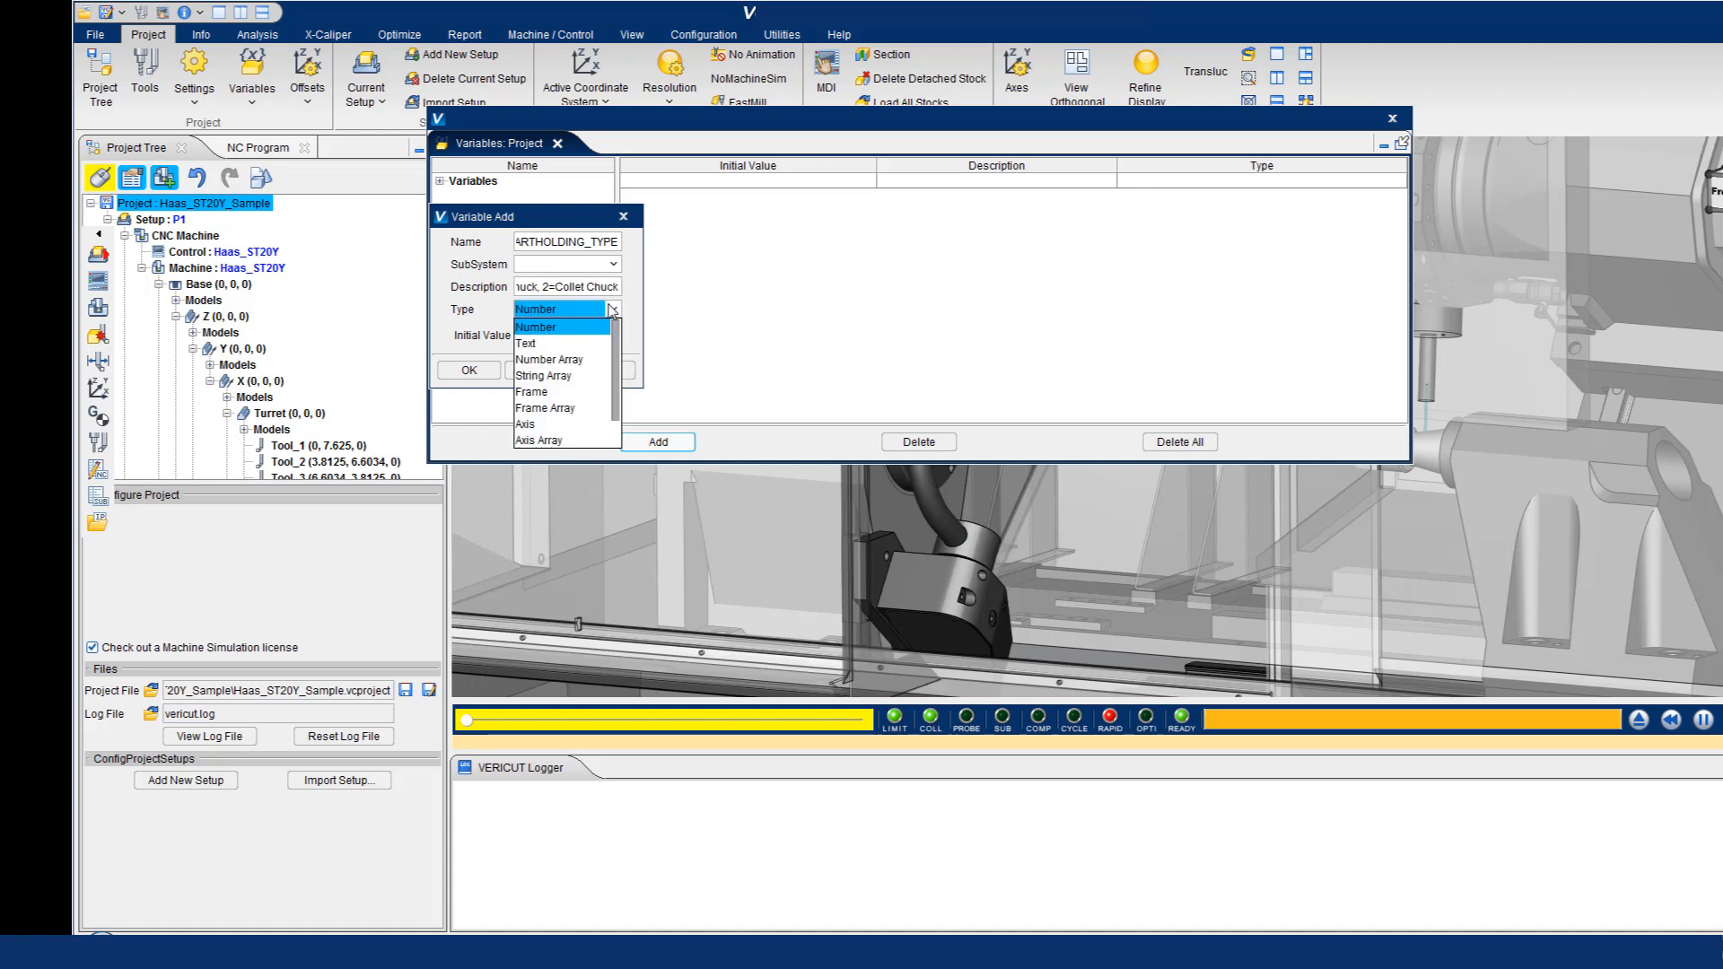
left_click(569, 424)
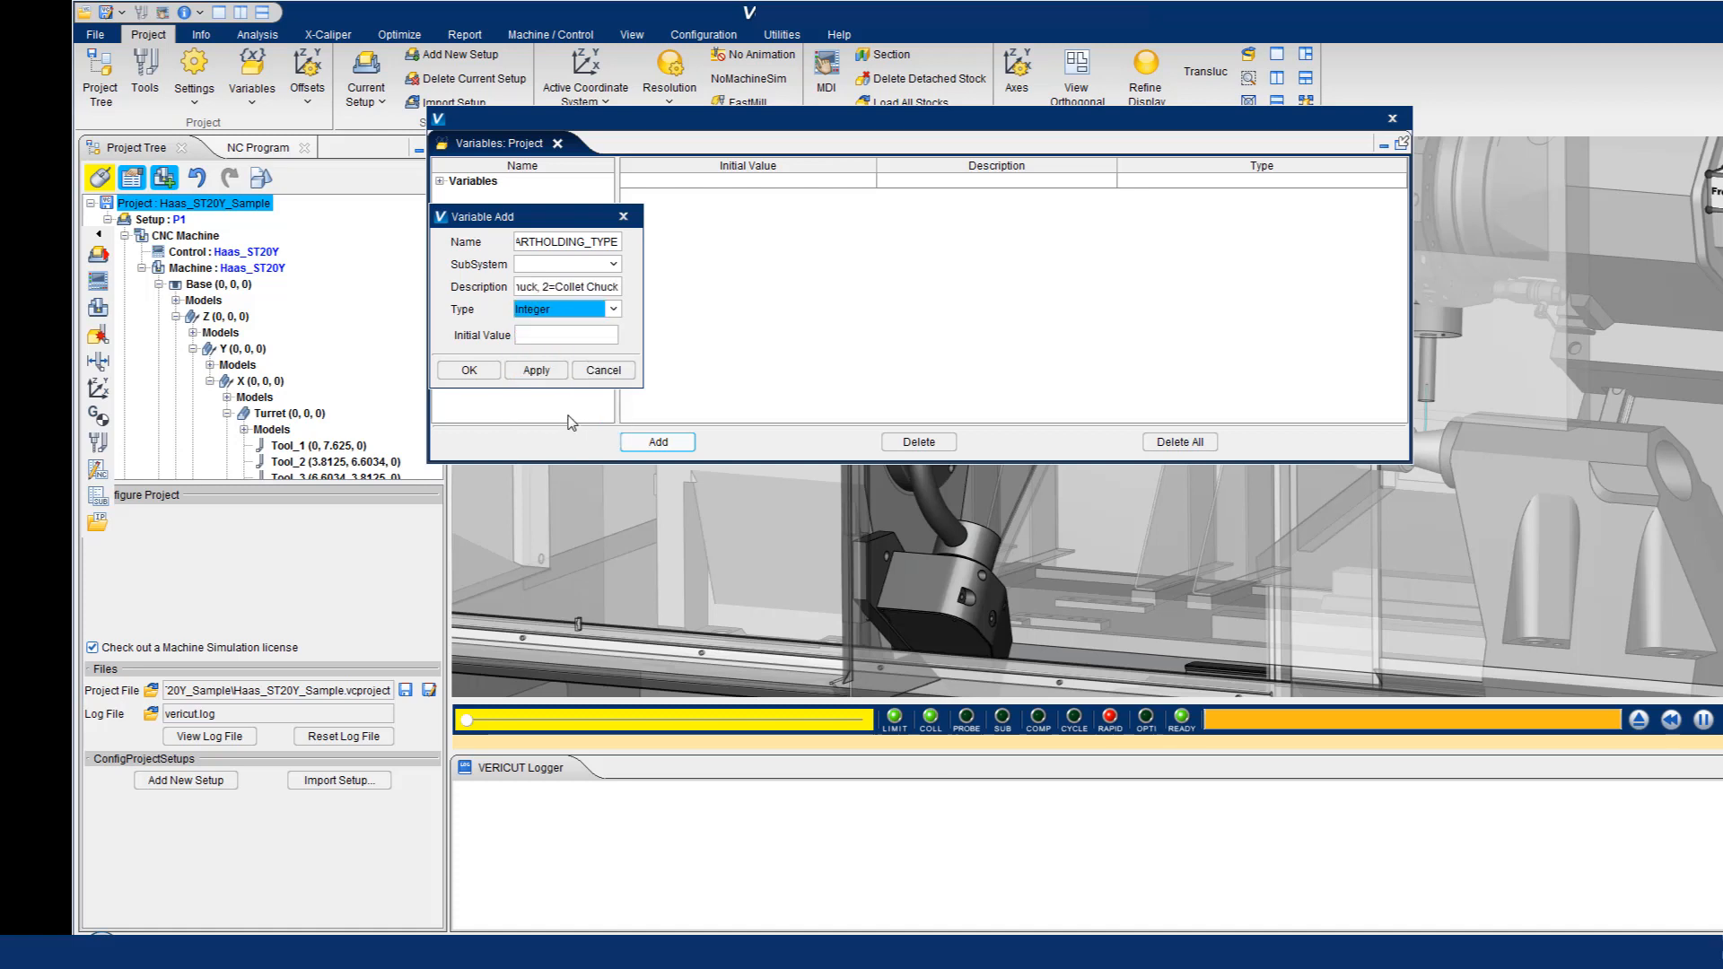
left_click(553, 340)
type("1")
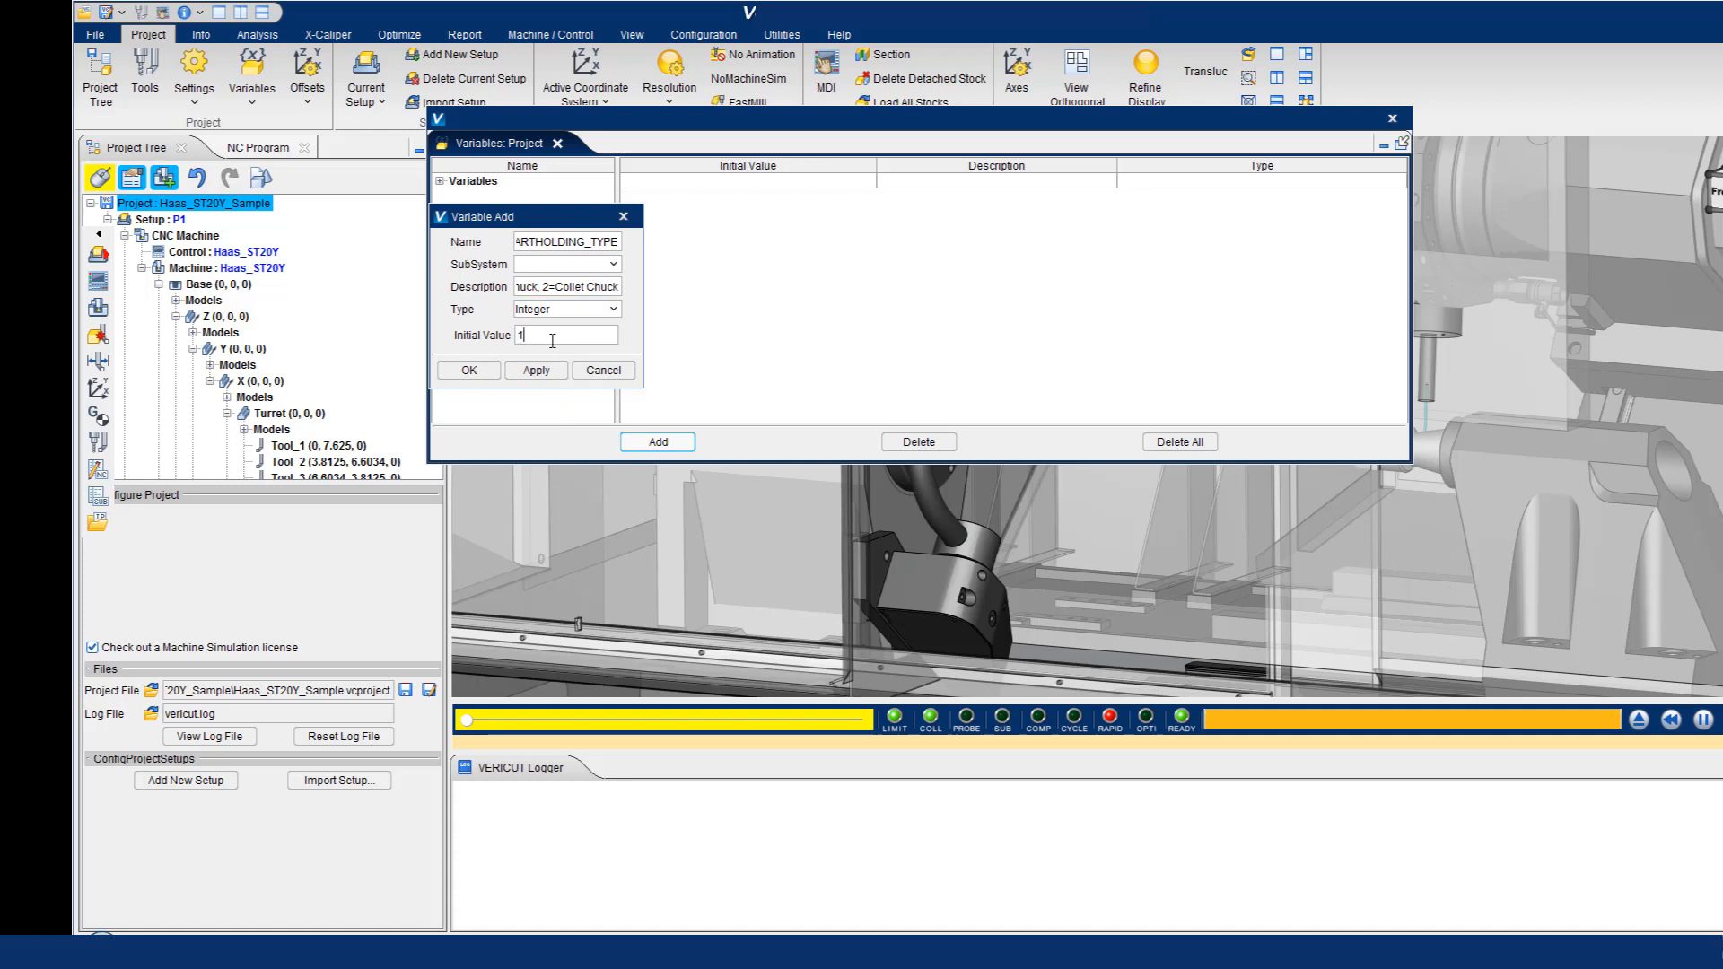
left_click(469, 371)
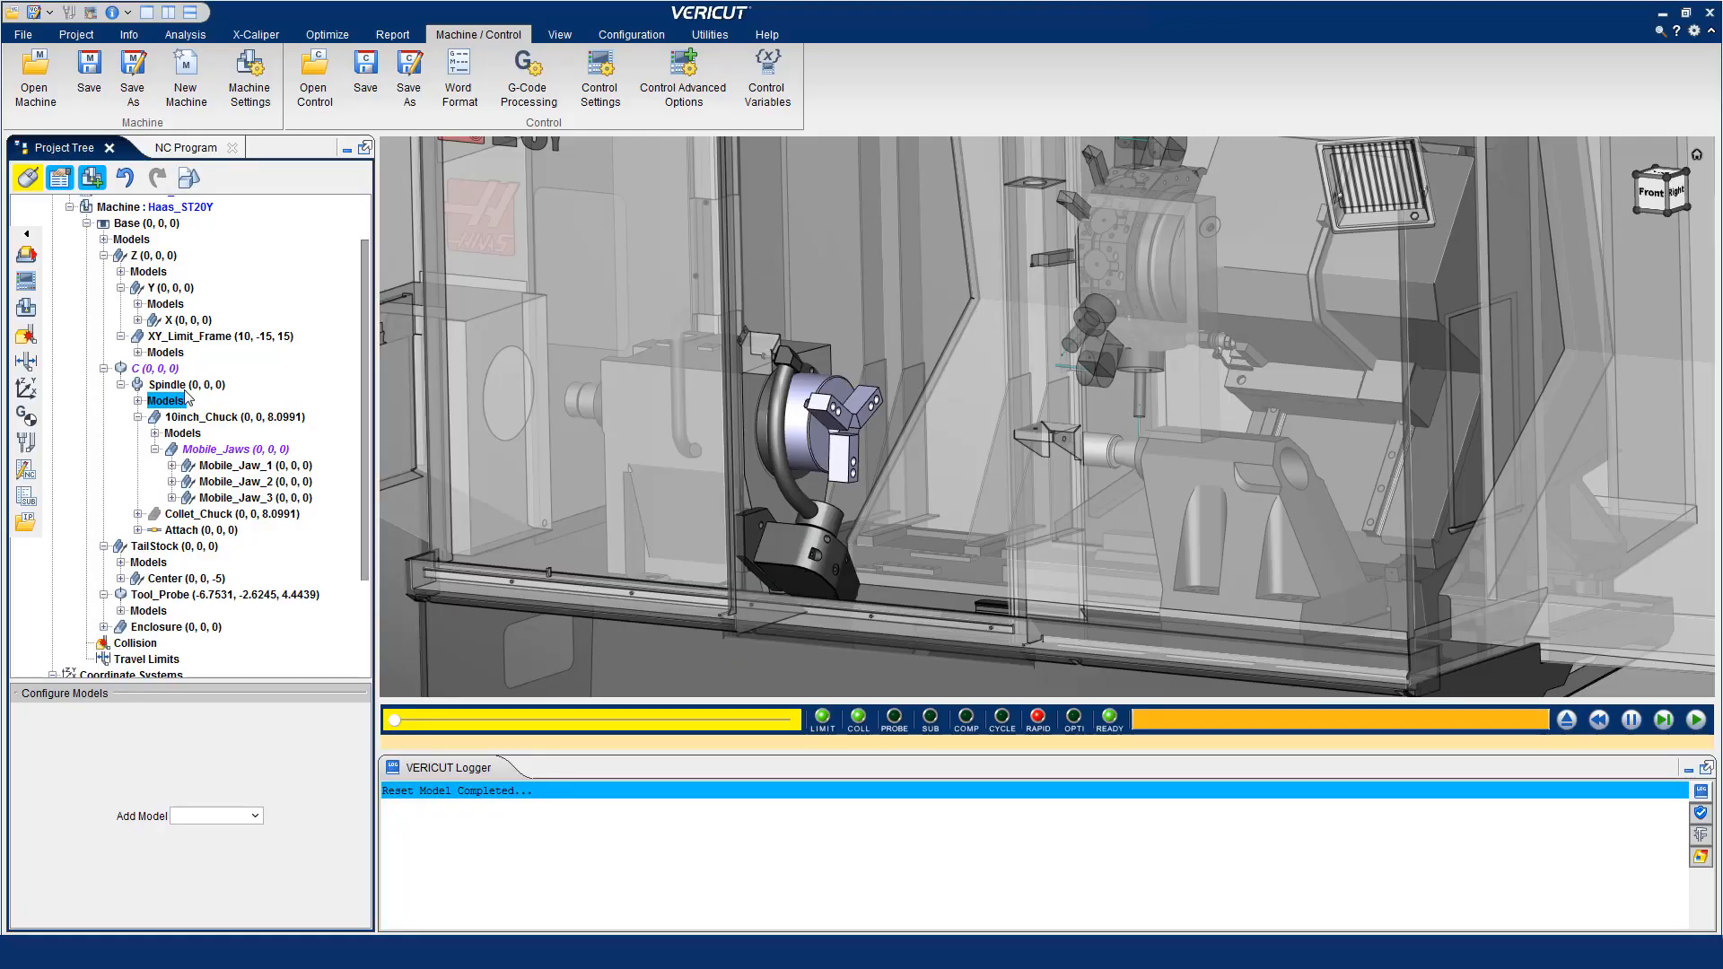
Hide the 10inch_Chuck component by setting its visibility to Blank.
left_click(194, 419)
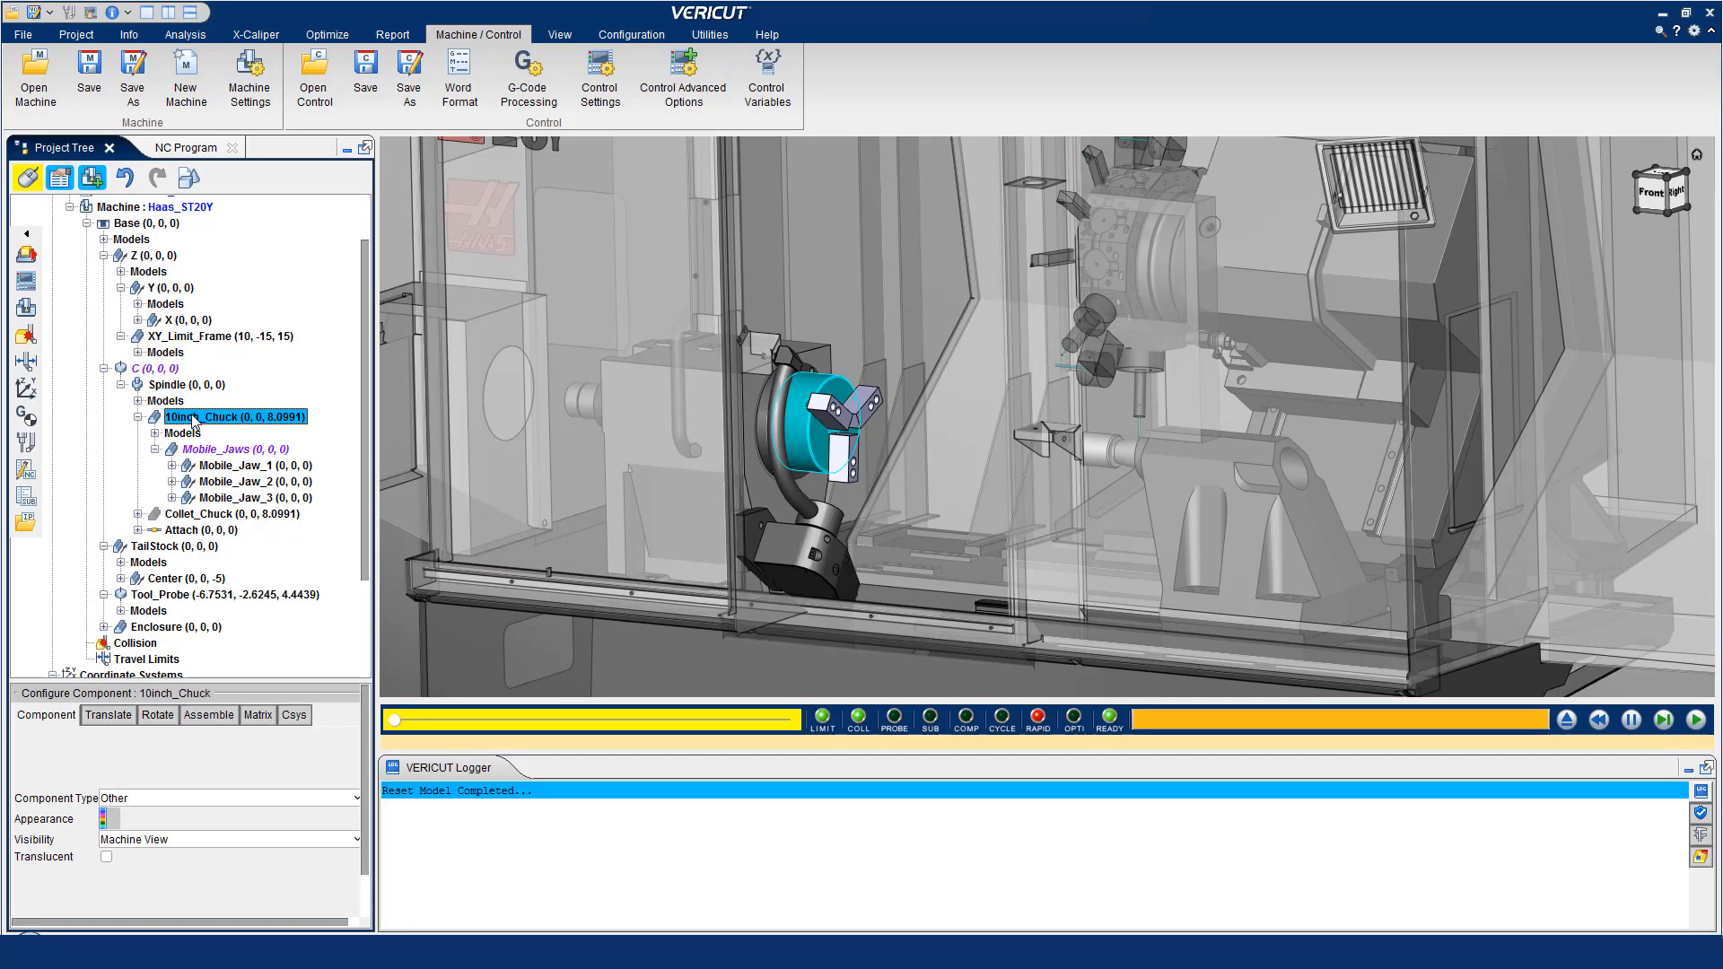
right_click(194, 418)
mouse_move(309, 552)
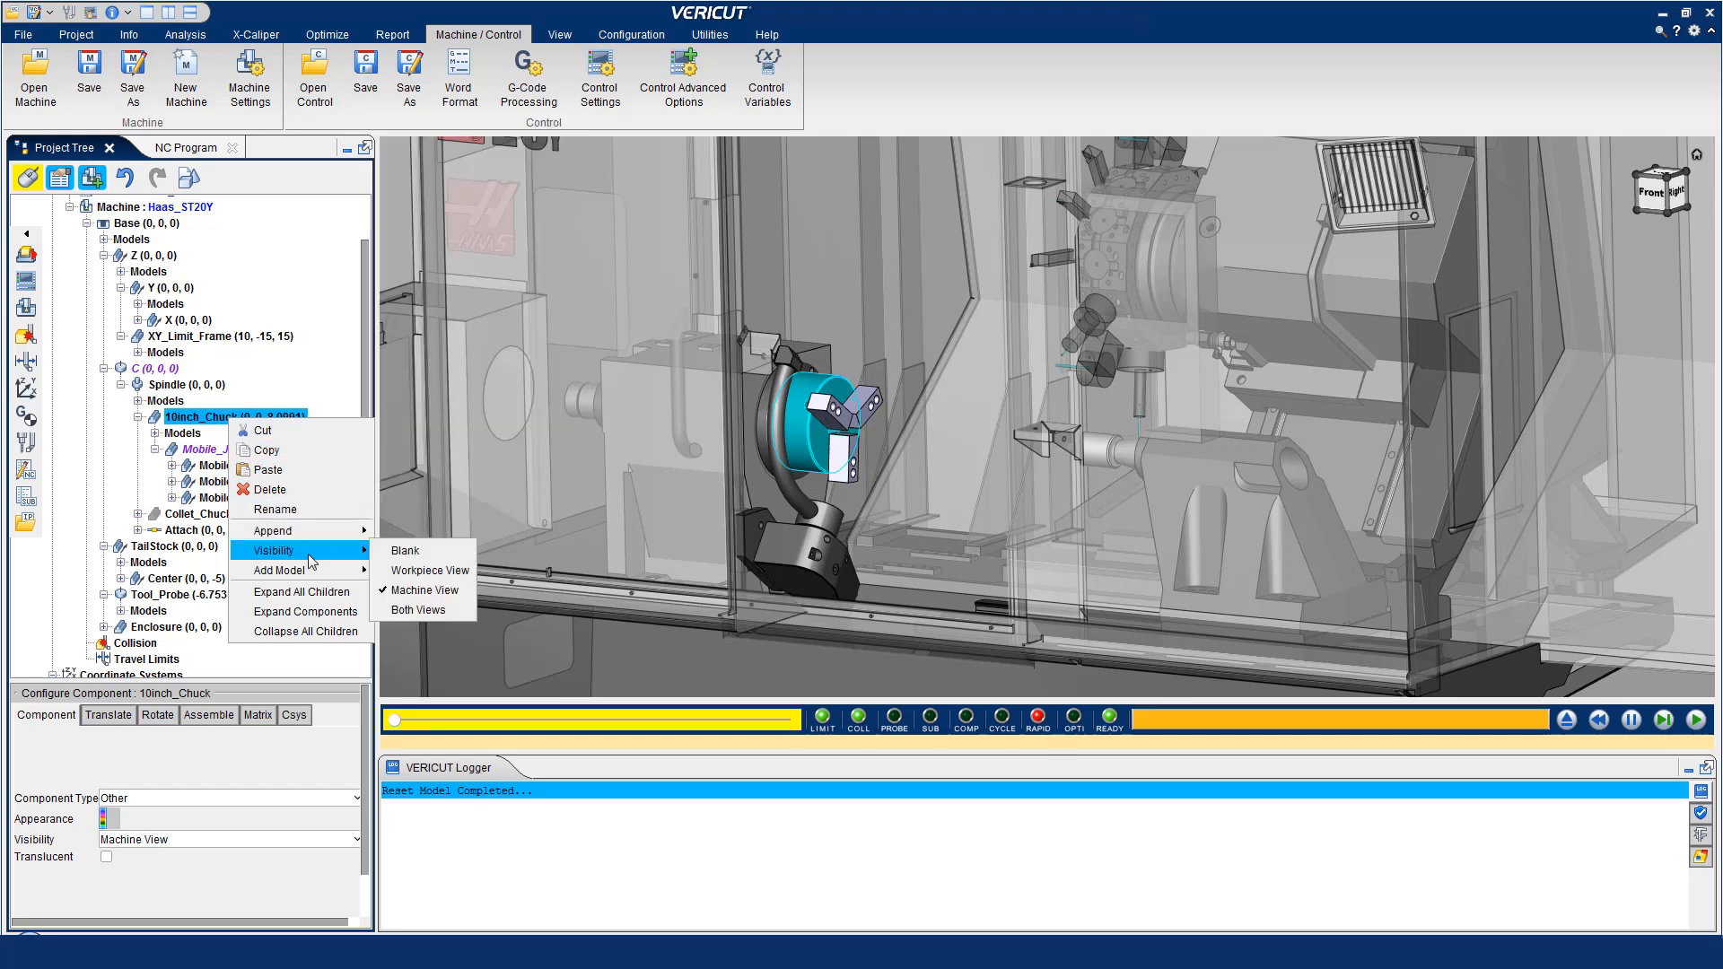
left_click(405, 552)
Set the Collet_Chuck component's visibility to Machine View and select the spindle's Attach component.
right_click(190, 514)
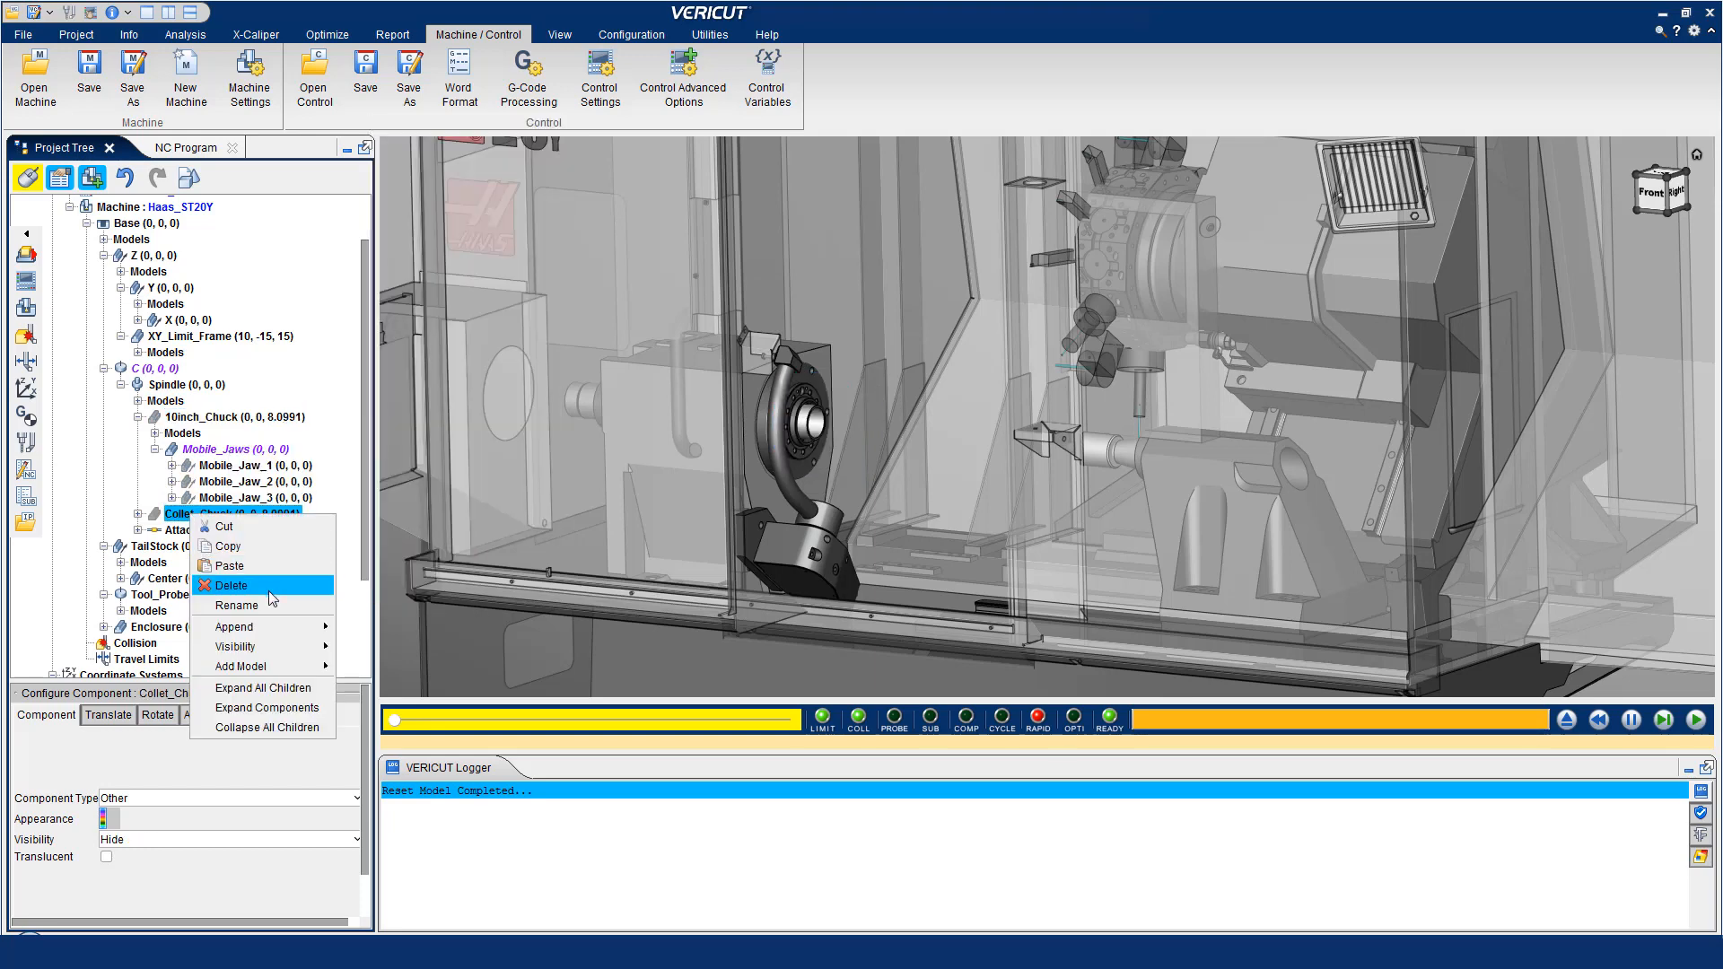
mouse_move(269, 648)
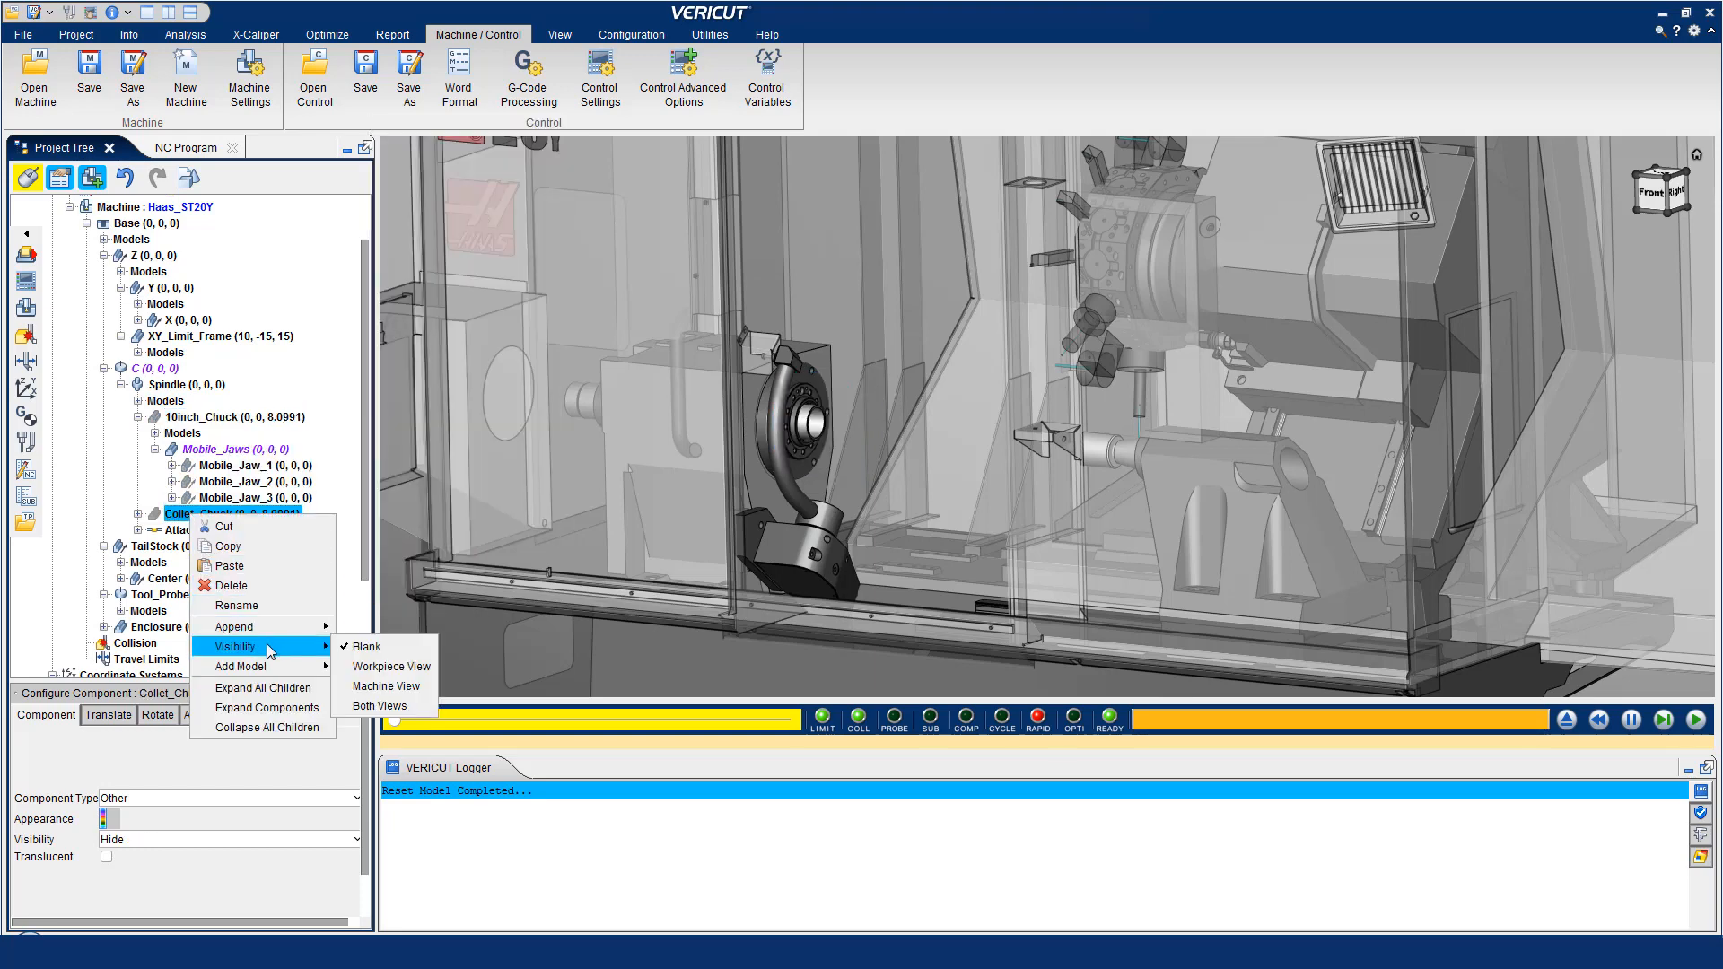
left_click(401, 688)
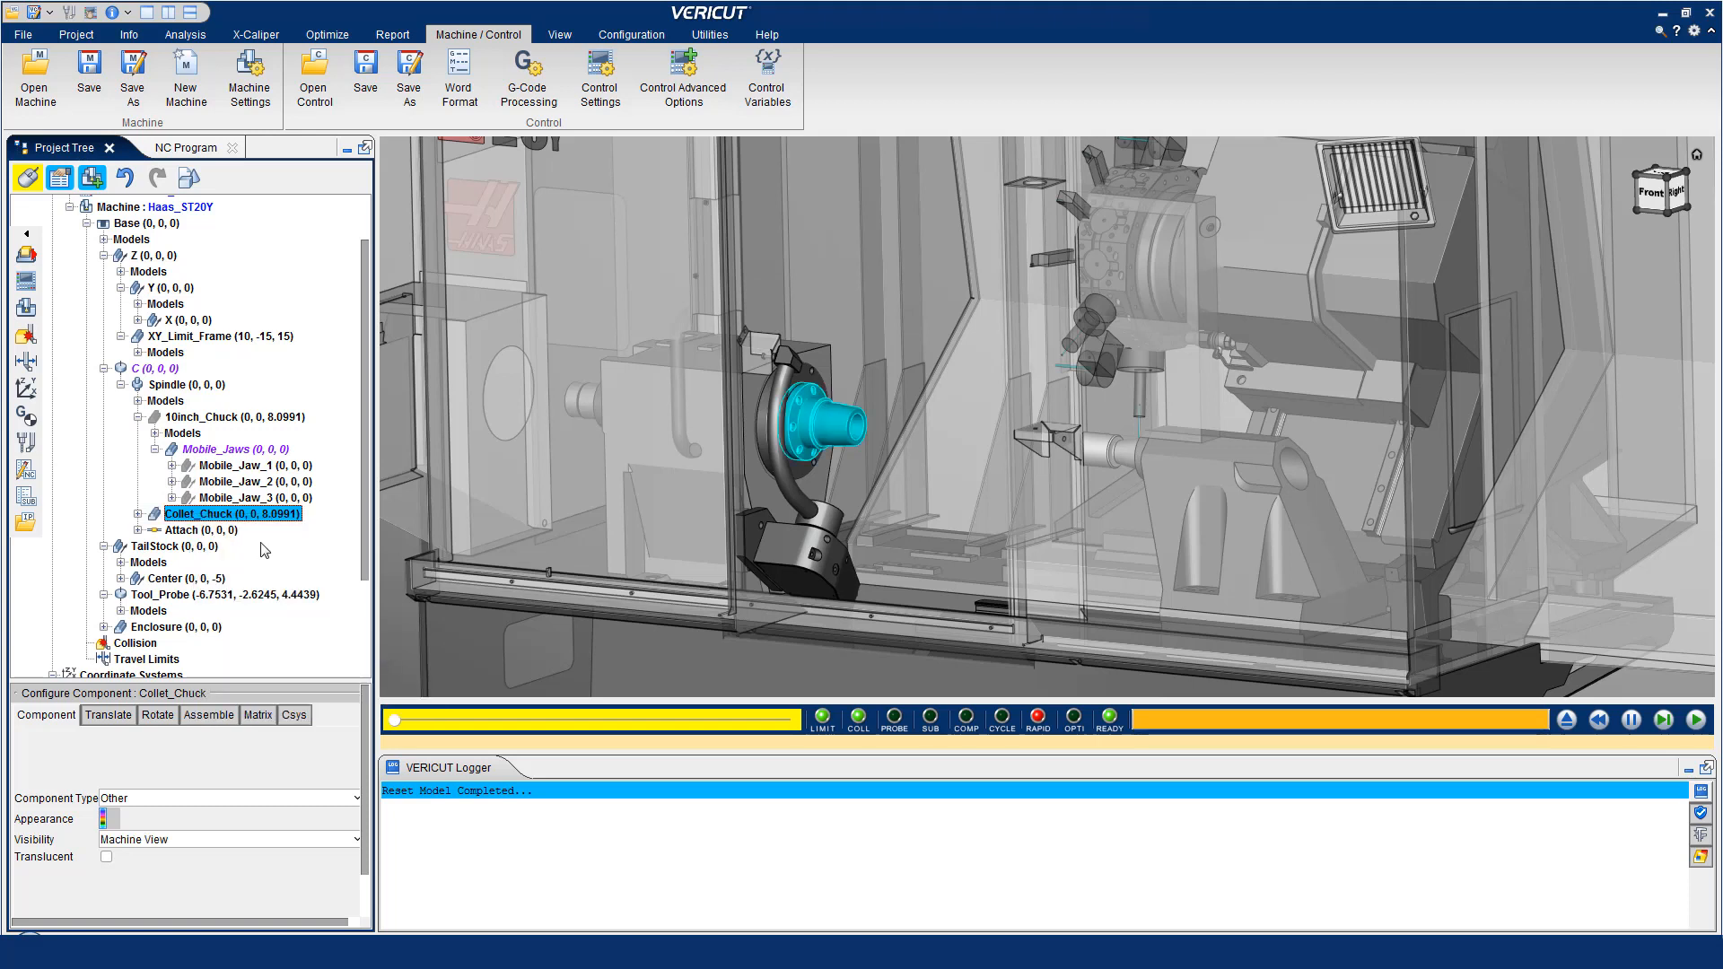
left_click(200, 529)
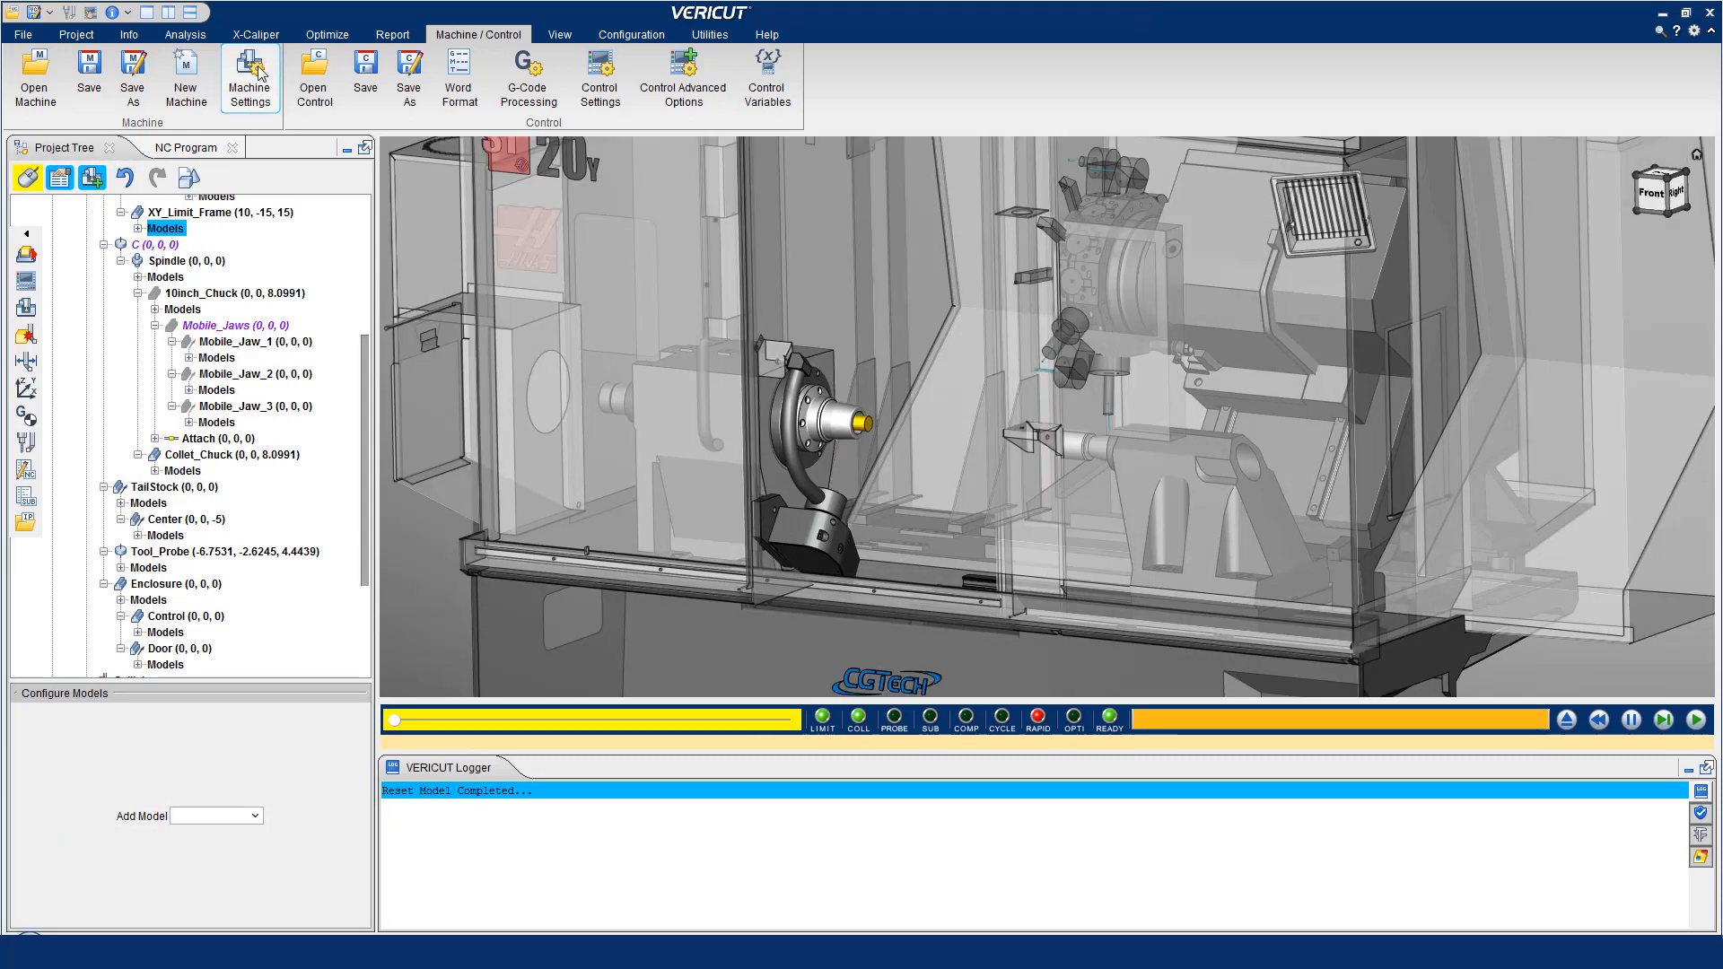
Add CGT_PartHolding_Type branching to the machine initialization file, with Standard Chuck, Collet Chuck and NONE blocks that set component visibility and mount Attach.
left_click(248, 76)
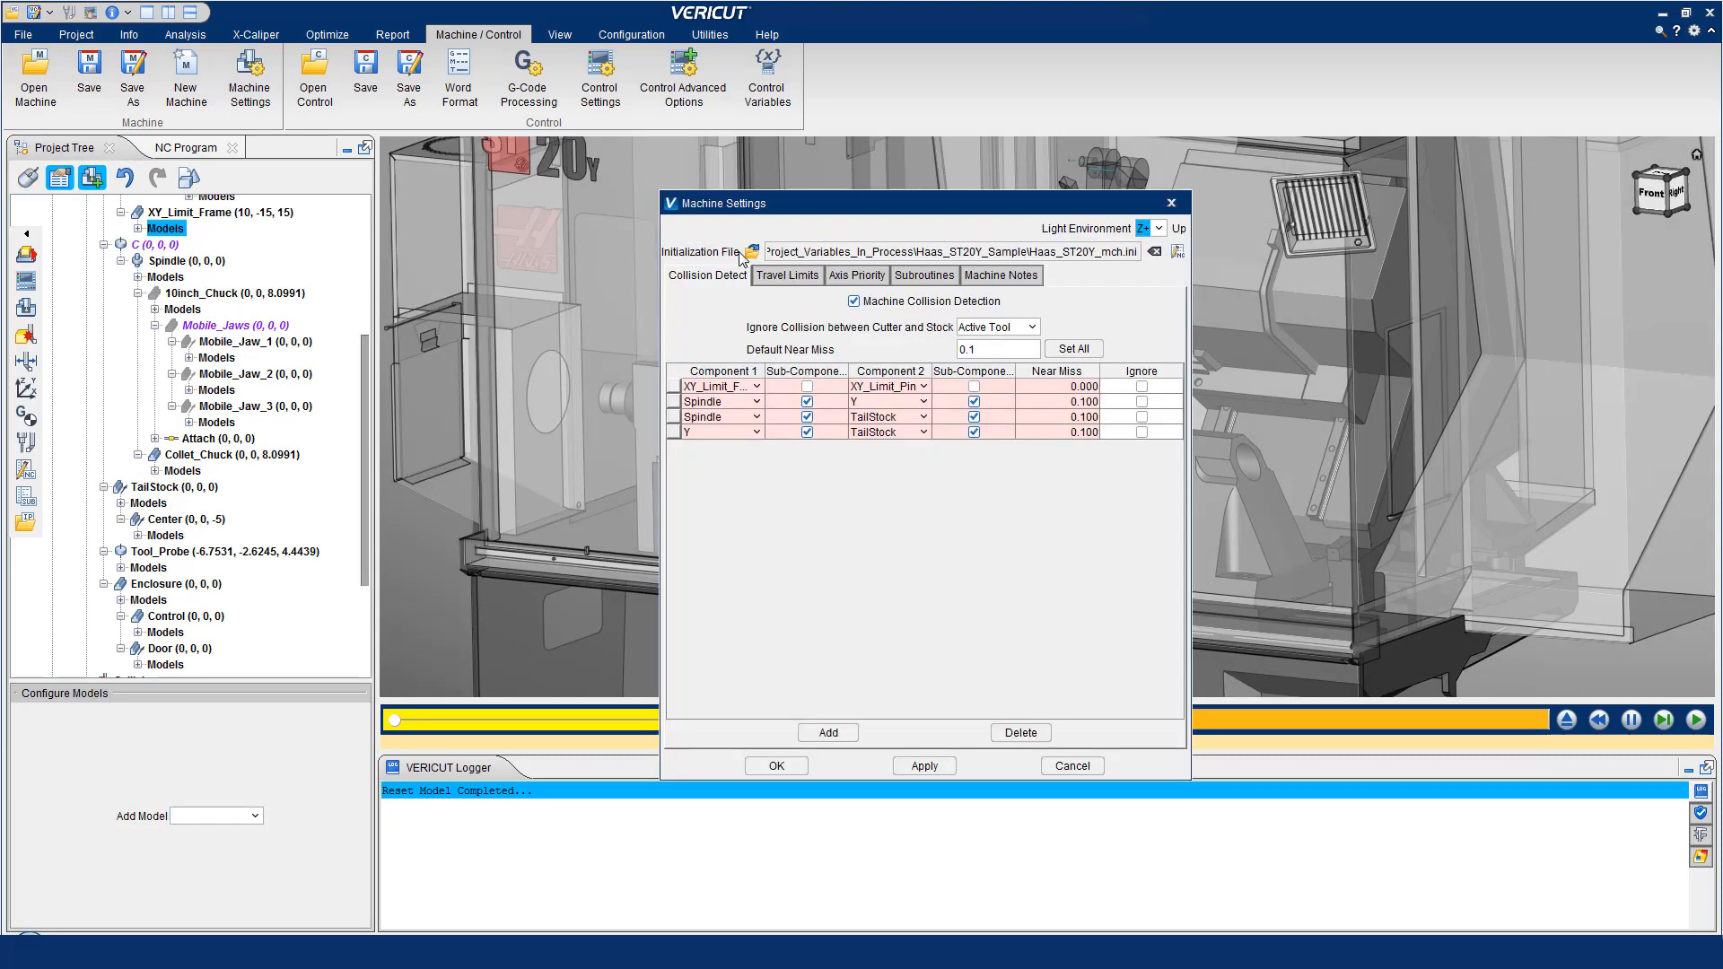
left_click(1178, 252)
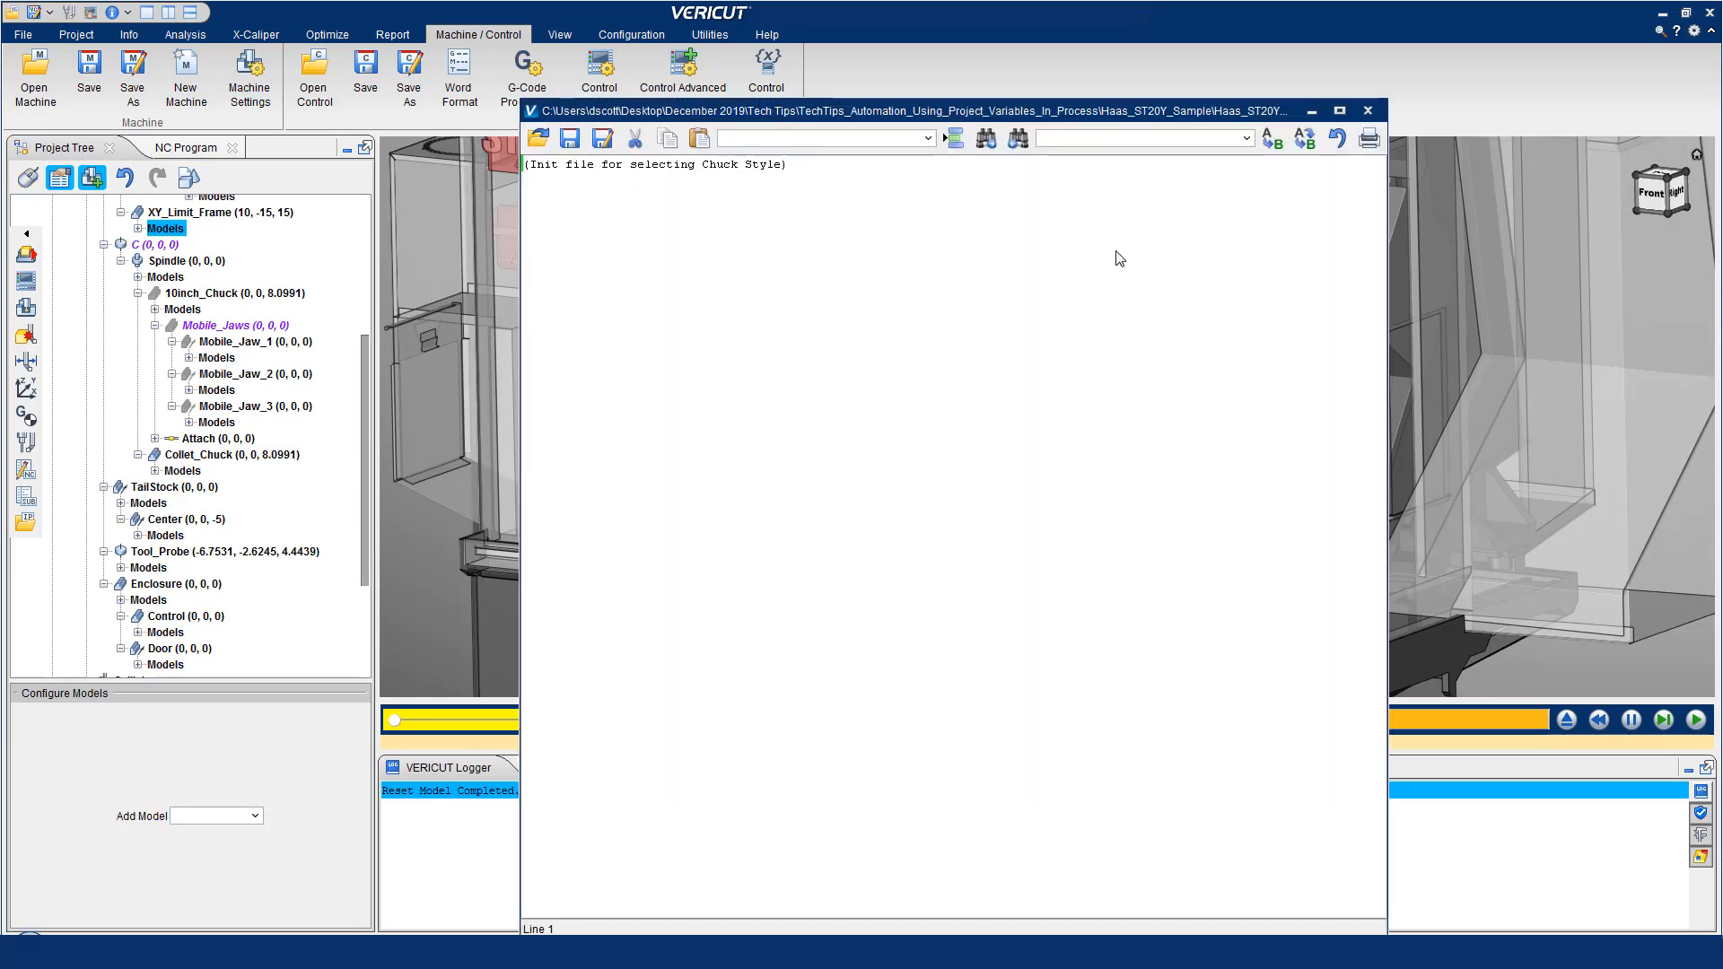
left_click(802, 176)
key("Return")
type("(Project Variable: CGT_PARTHOLDING_TYPE) (Part Holding Type. 1=Standard Chuck, 2=Collet Chuck) IF [CGT_PartHolding_Type EQ 1] GOTO 1 IF [CGT_PartHolding_Type EQ 2] GOTO 2 GOTO 3 (NONE) N1 (Standard Chuck) CGTECH_MACRO \"SetComponentVisibility\" \"10inch_Chuck\" 2 CGTECH_MACRO \"SetComponentVisibility\" \"Mobile_Jaw_1\" 2 CGTECH_MACRO \"SetComponentVisibility\" \"Mobile_Jaw_2\" 2 CGTECH_MACRO \"SetComponentVisibility\" \"Mobile_Jaw_3\" 2 CGTECH_MACRO \"SetComponentVisibility\" \"Collet_Chuck\" 0 CGTECH_MACRO \"MountCompName\" \"Attach\" CGTECH_MACRO \"MountToCompName\" \"10inch_Chuck\" GOTO 99 N2 (Collet Chuck) CGTECH_MACRO \"SetComponentVisibility\" \"10inch_Chuck\" 0 CGTECH_MACRO \"SetComponentVisibility\" \"Mobile_Jaw_1\" 0 CGTECH_MACRO \"SetComponentVisibility\" \"Mobile_Jaw_2\" 0 CGTECH_MACRO \"SetComponentVisibility\" \"Mobile_Jaw_3\" 0 CGTECH_MACRO \"SetComponentVisibility\" \"Collet_Chuck\" 2 CGTECH_MACRO \"MountCompName\" \"Attach\" CGTECH_MACRO \"MountToCompName\" \"Collet_Chuck\" GOTO 99 N3 (NONE) CGTECH_MACRO \"SetComponentVisibility\" \"10inch_Chuck\" 0 CGTECH_MACRO \"SetComponentVisibility\" \"Mobile_Jaw_1\" 0 CGTECH_MACRO \"SetComponentVisibility\" \"Mobile_Jaw_2\" 0 CGTECH_MACRO \"SetComponentVisibility\" \"Mobile_Jaw_3\" 0 CGTECH_MACRO \"SetComponentVisibility\" \"Collet_Chuck\" 0 CGTECH_MACRO \"MountCompName\" \"Attach\" CGTECH_MACRO \"MountToCompName\" \"Spindle\" CGTECH_MACRO \"MessageMacro\" \"Wrong Value for Project Variable CGT_PartHolding_Type. Please verify.\" 1 GOTO 99 N99 (END)")
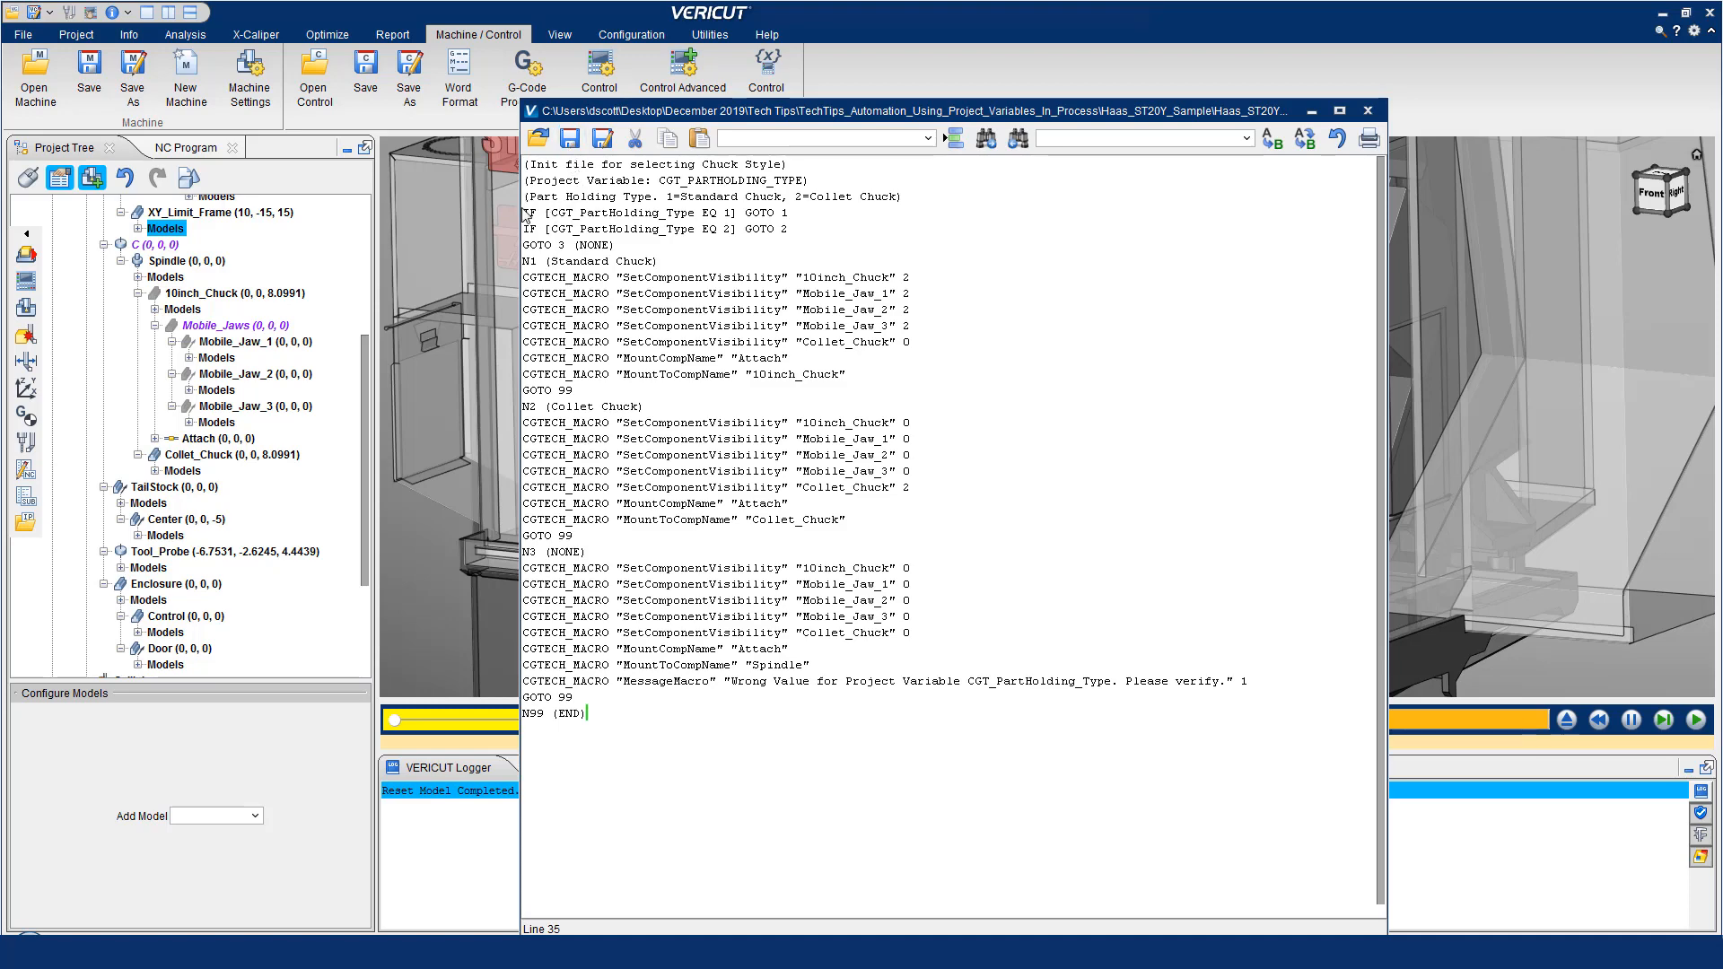
Review the initialization file's IF and GOTO lines together with the N1, N2 and N3 blocks they jump to.
left_click_drag(525, 213, 787, 227)
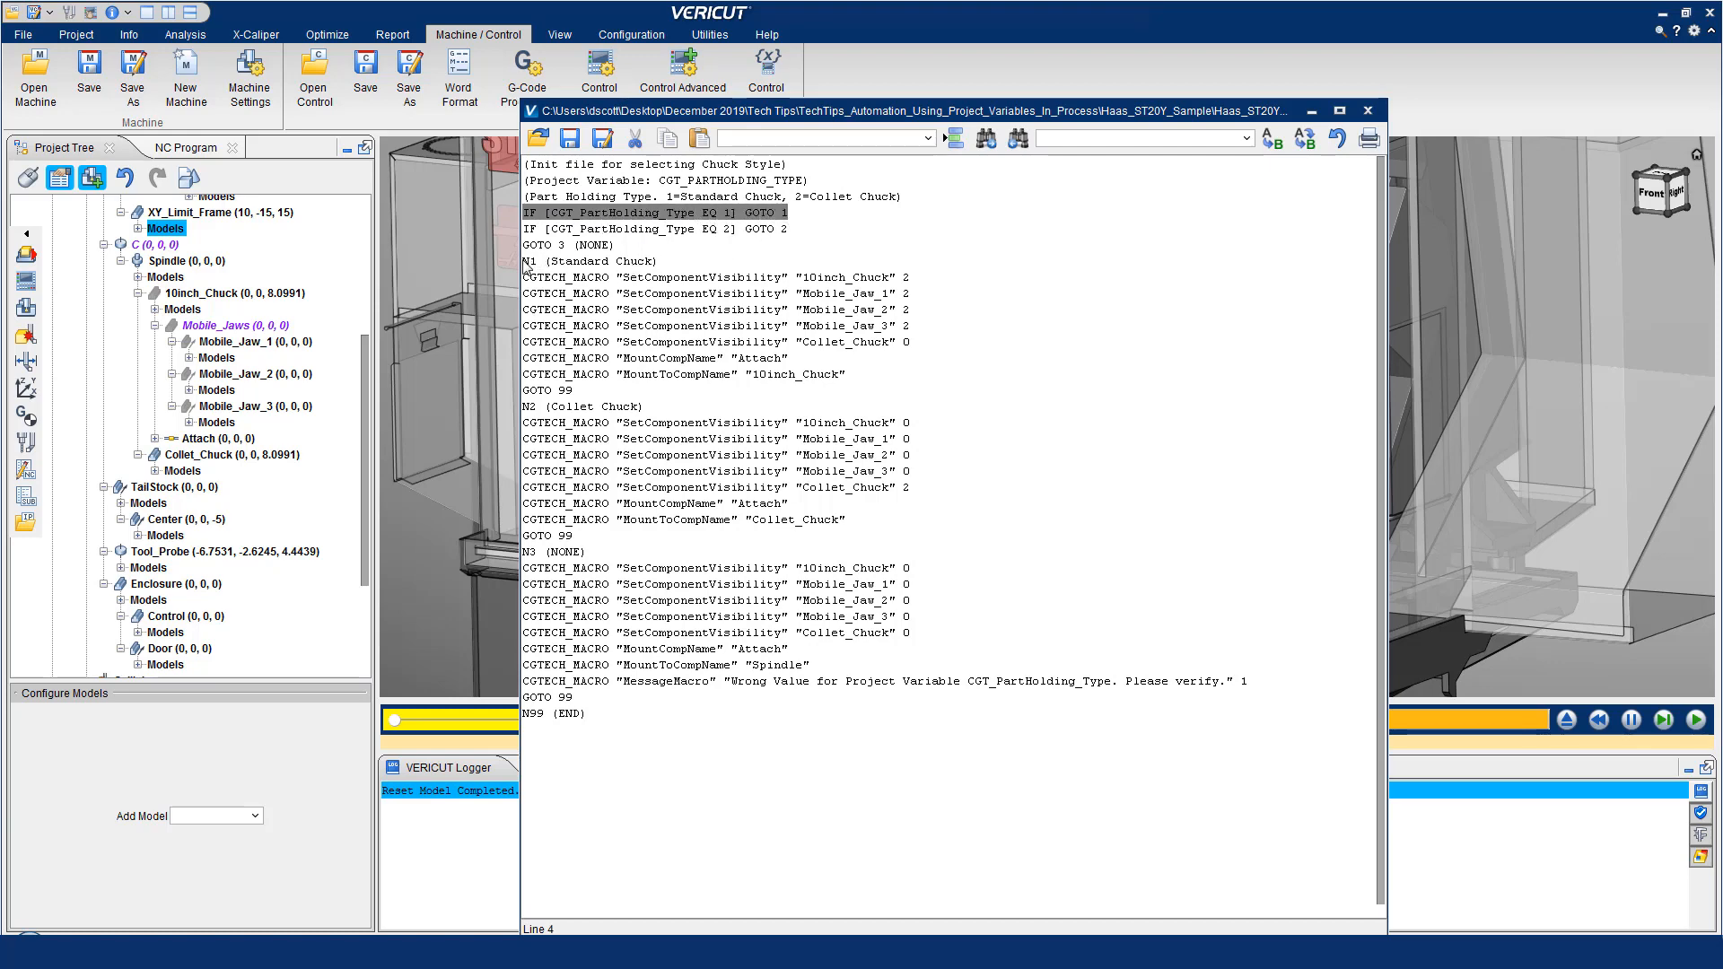
left_click_drag(525, 262, 743, 392)
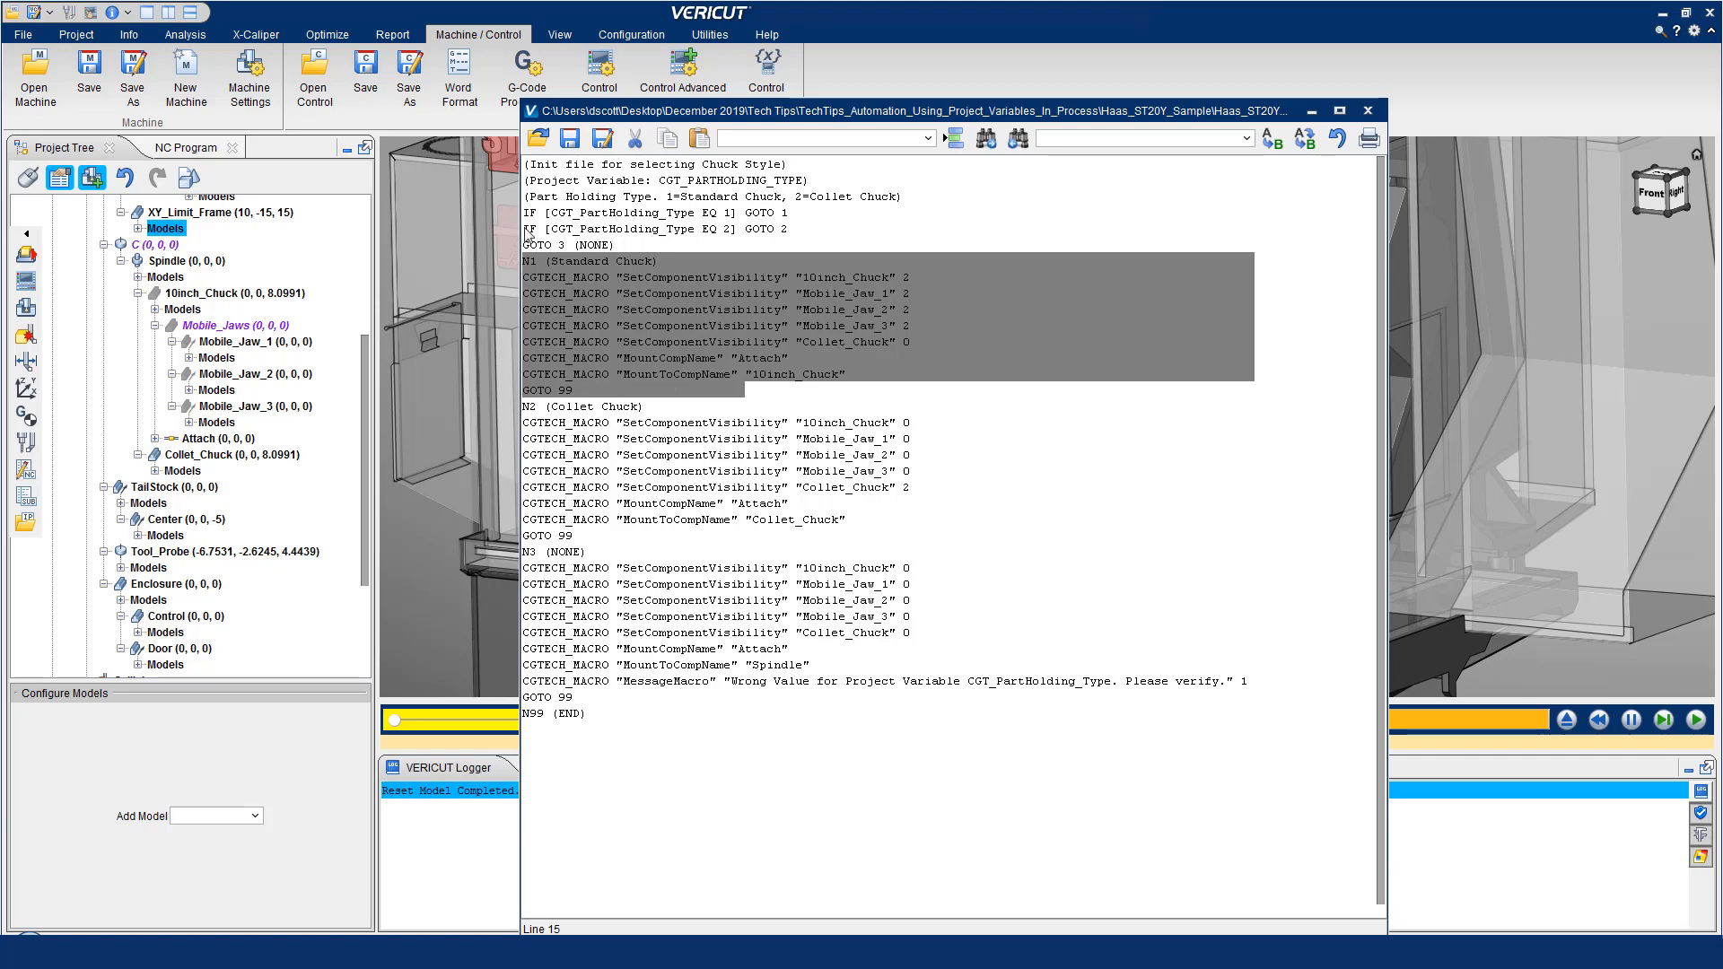
left_click_drag(524, 229, 792, 237)
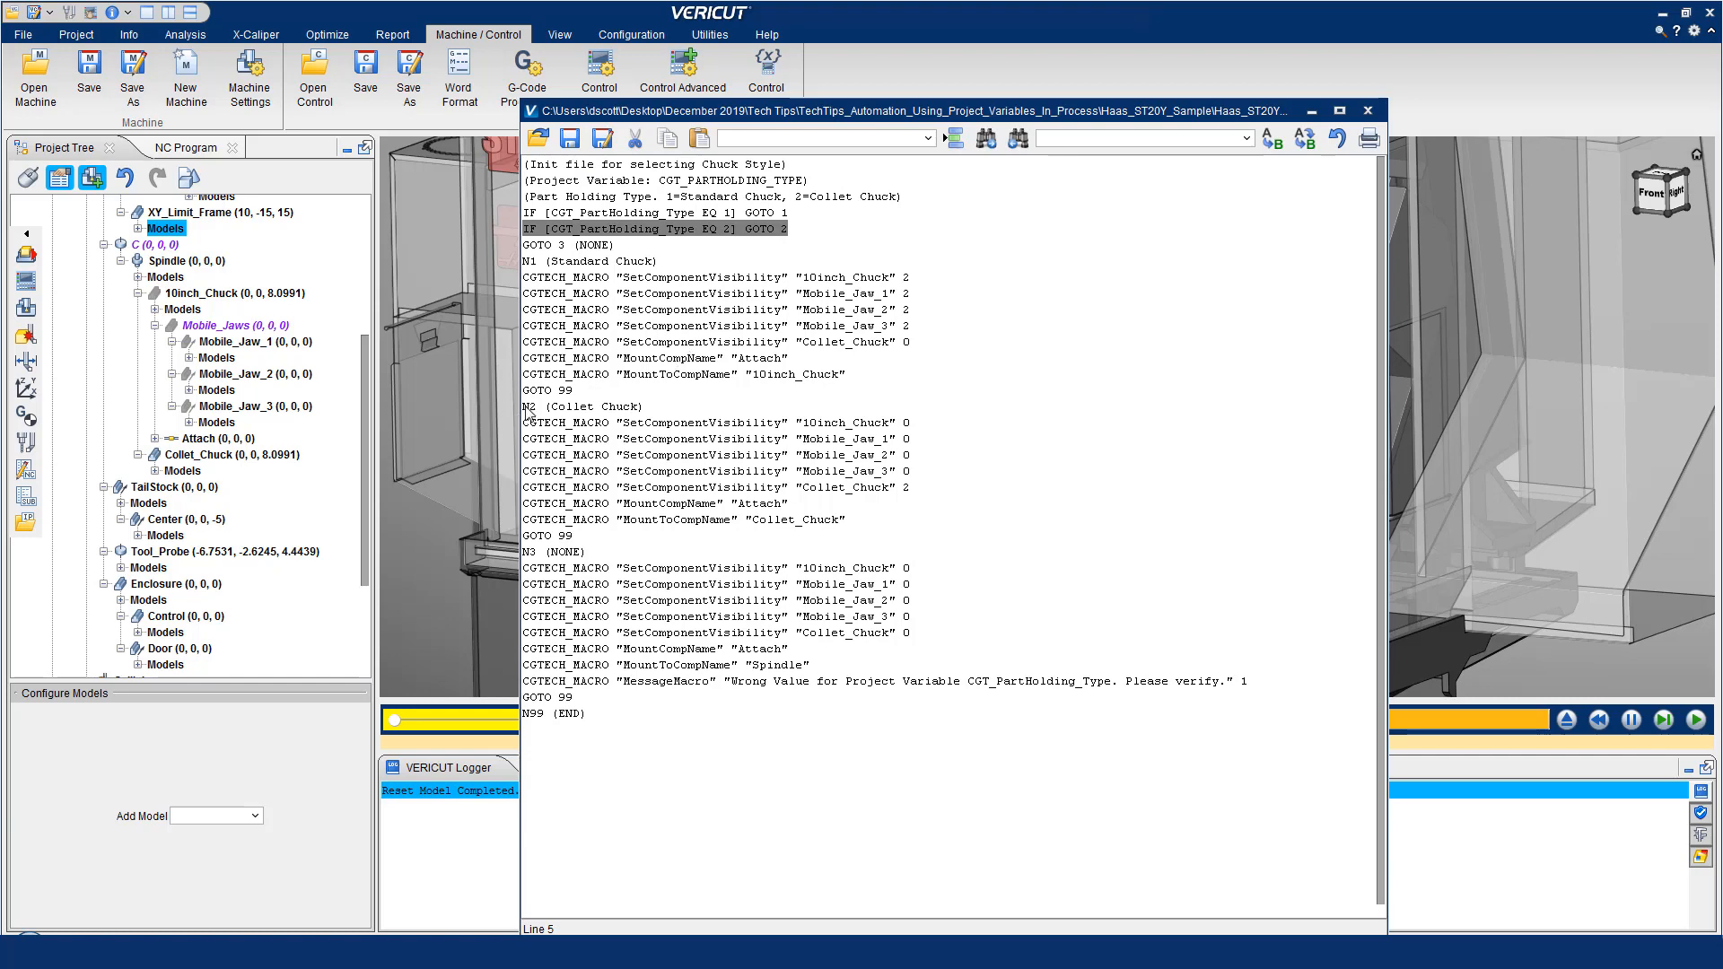
left_click_drag(525, 409, 586, 535)
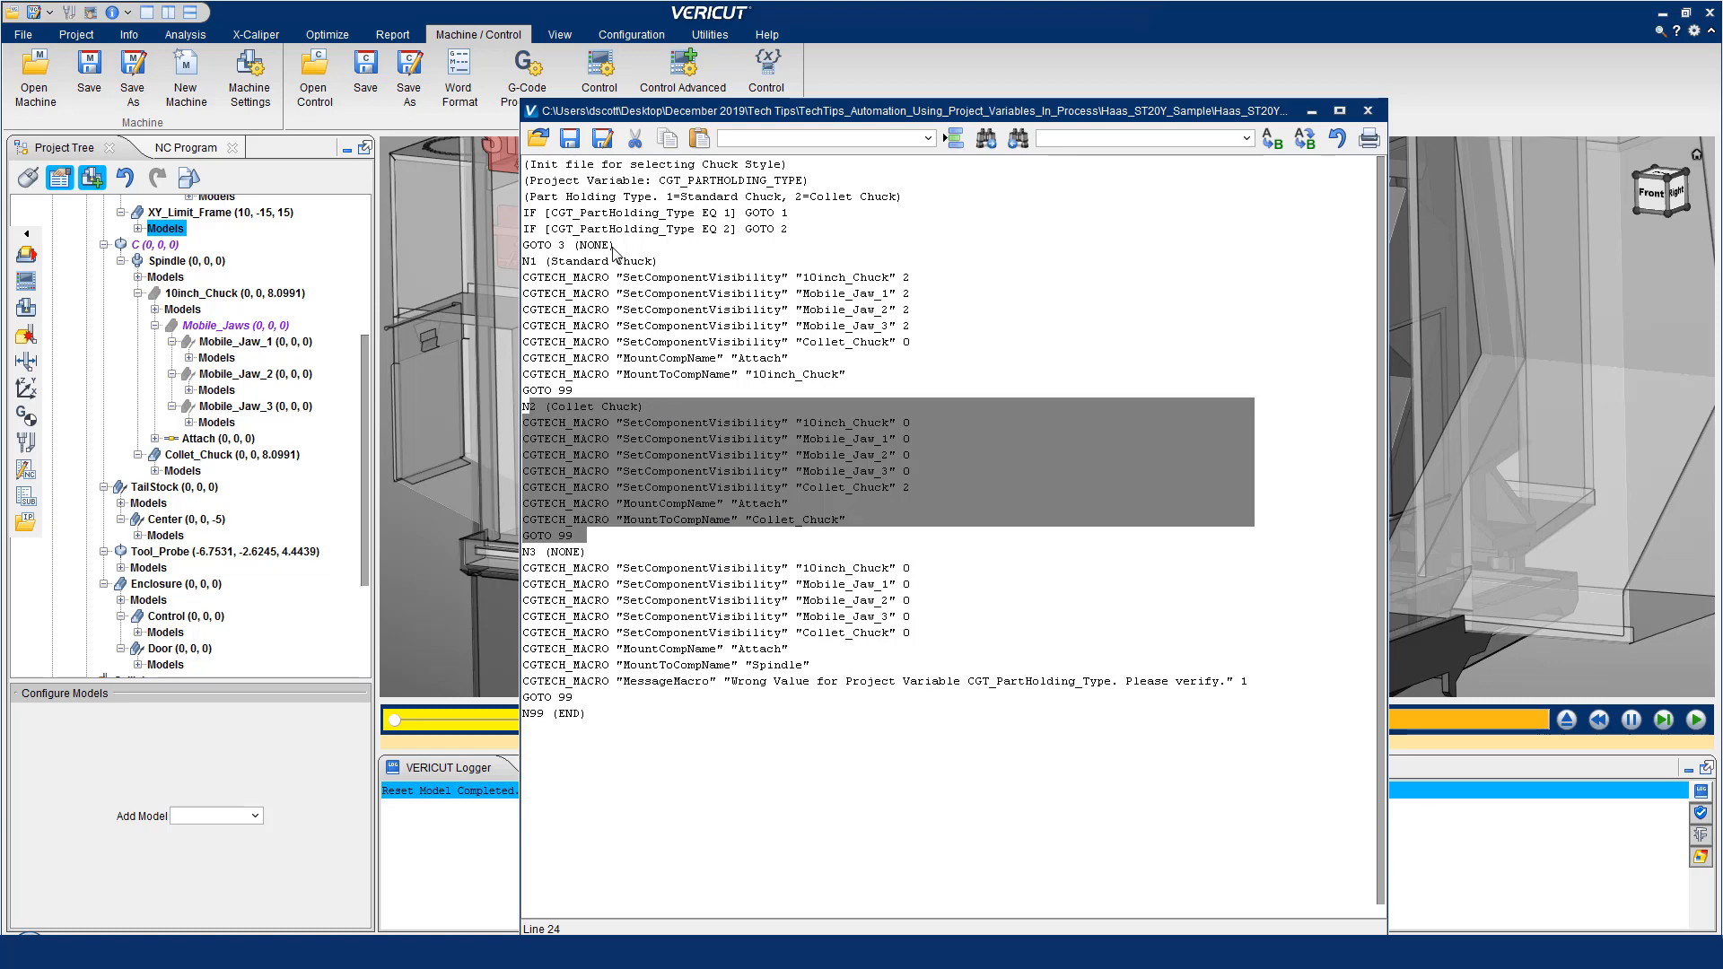
left_click_drag(614, 247, 528, 253)
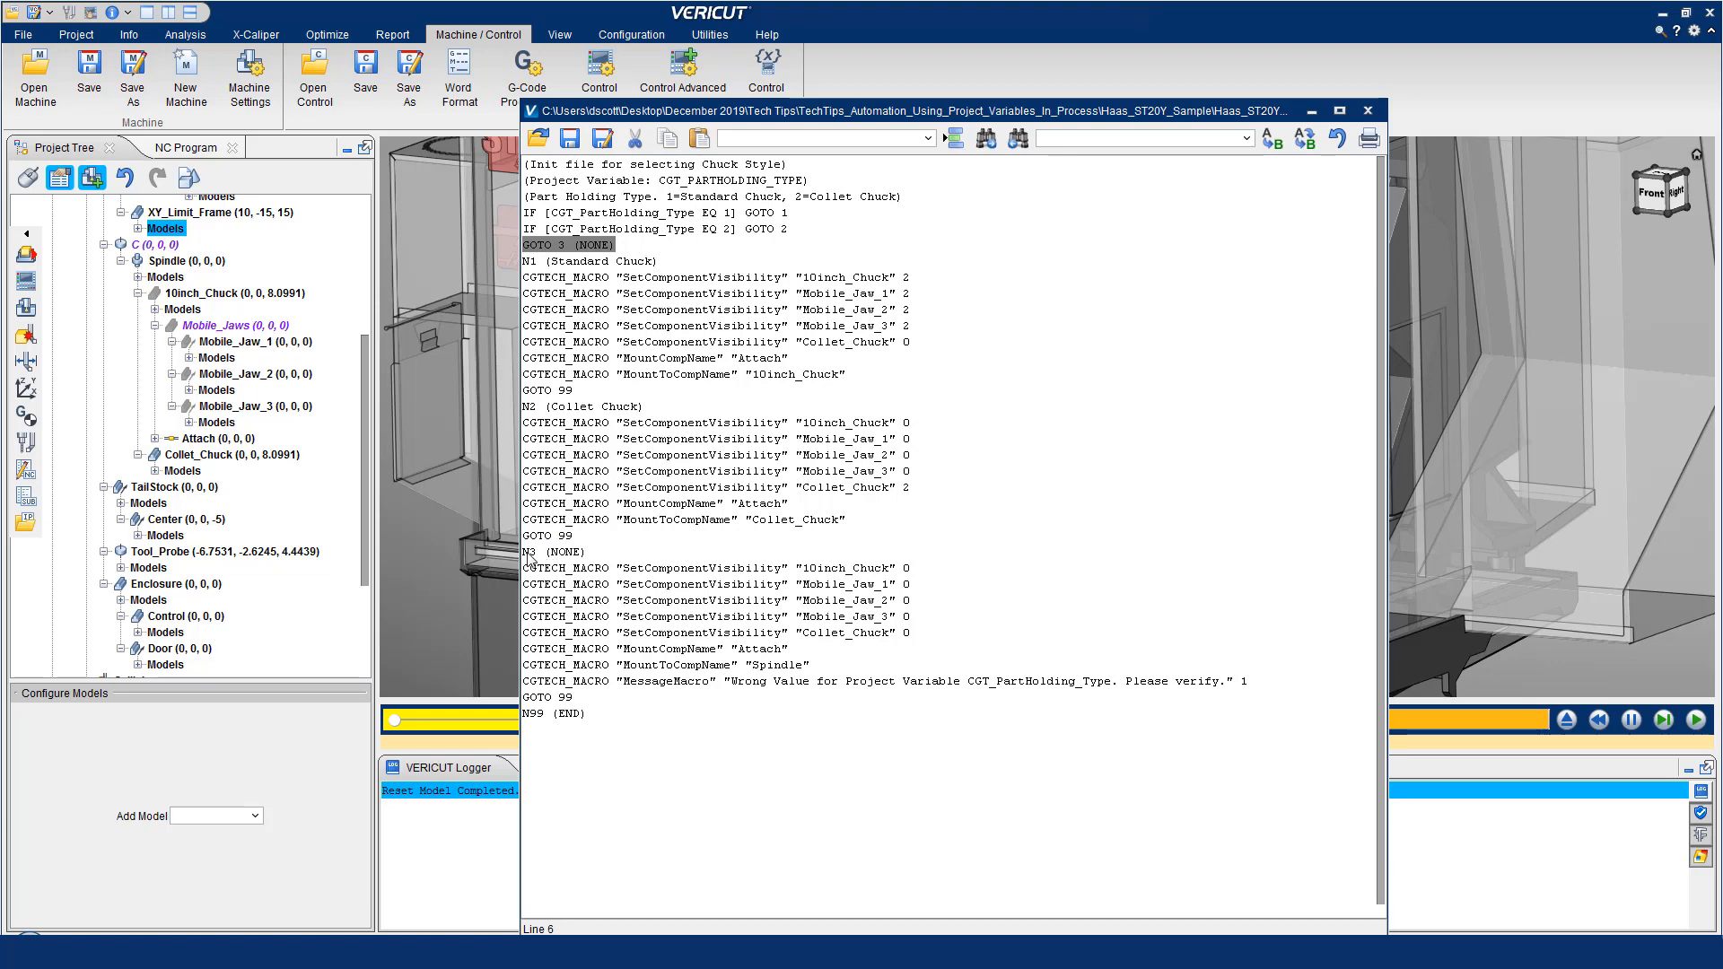
left_click_drag(524, 551, 584, 699)
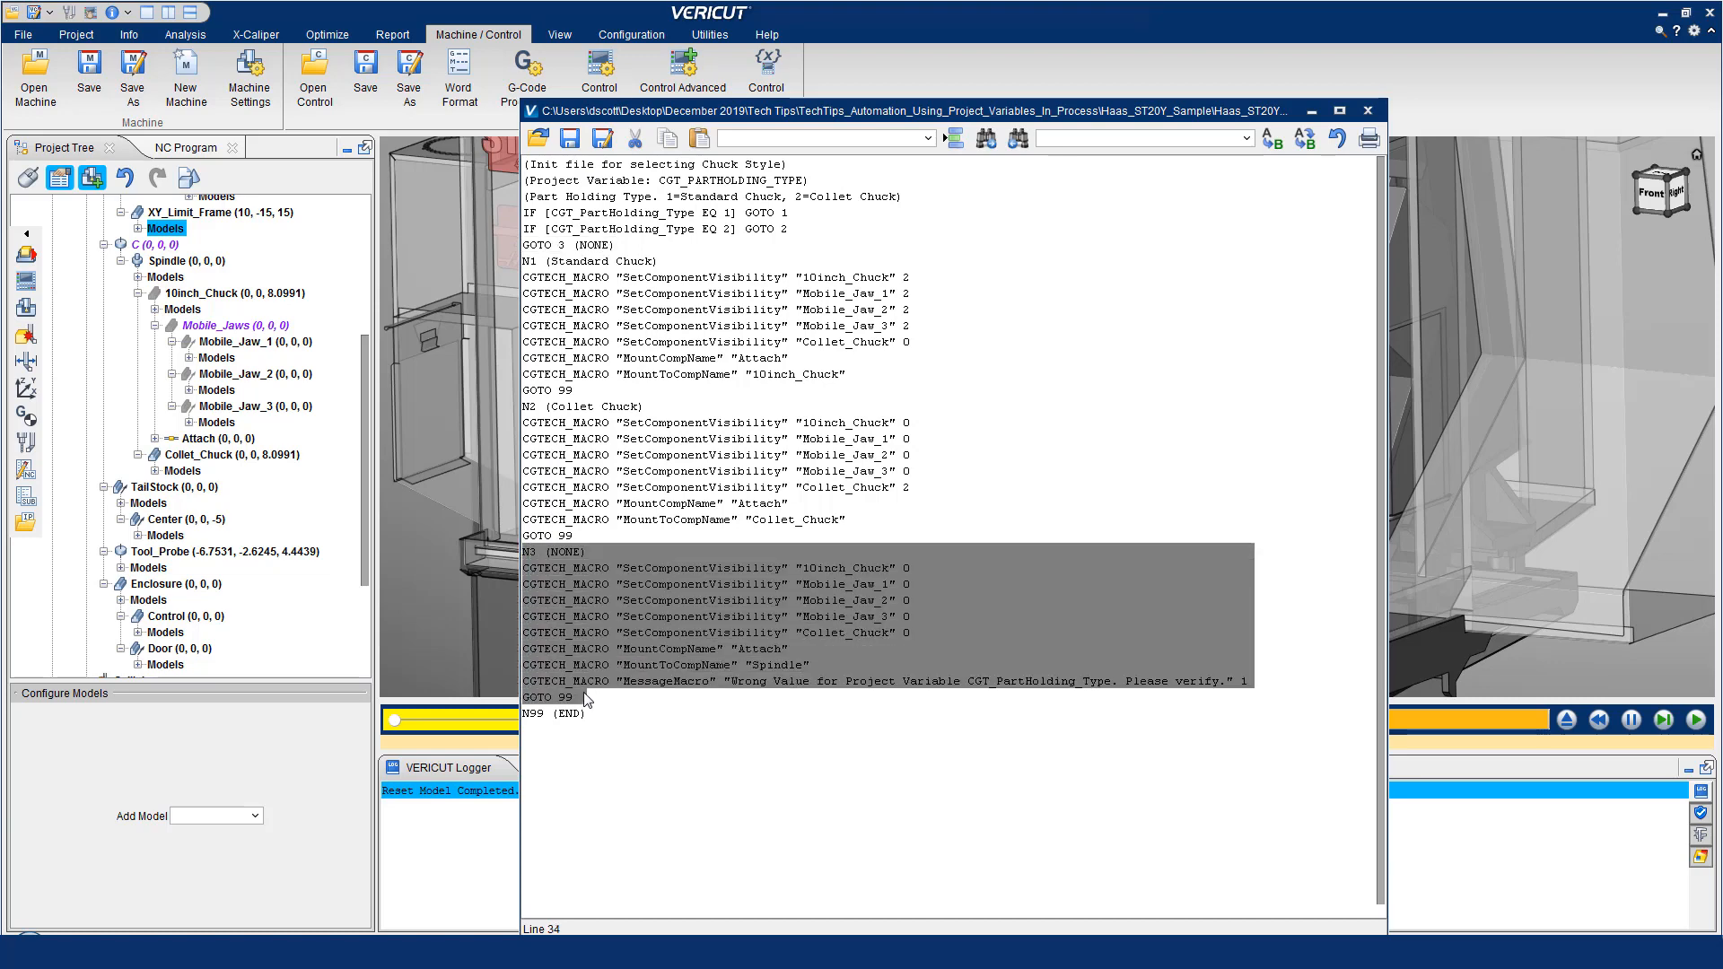